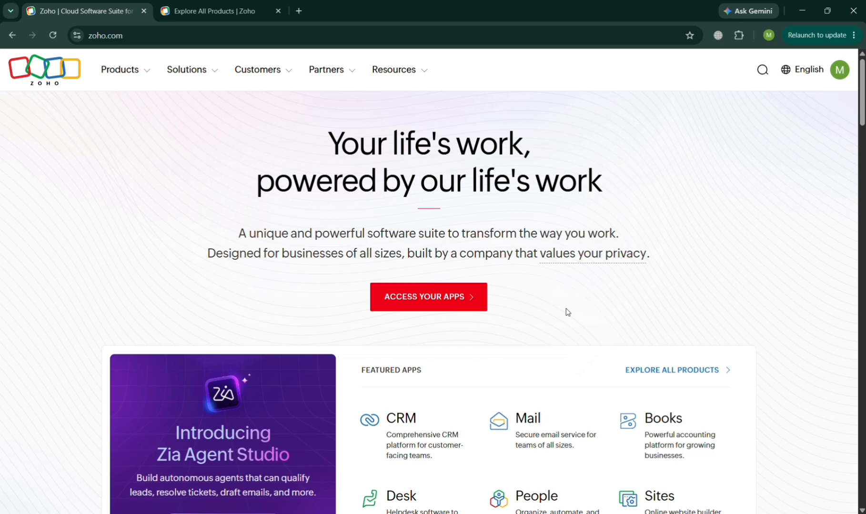
Step: Look through the Zoho home page, from the featured apps and Zoho One sections down to the footer links
scroll(567, 312, "down", 5)
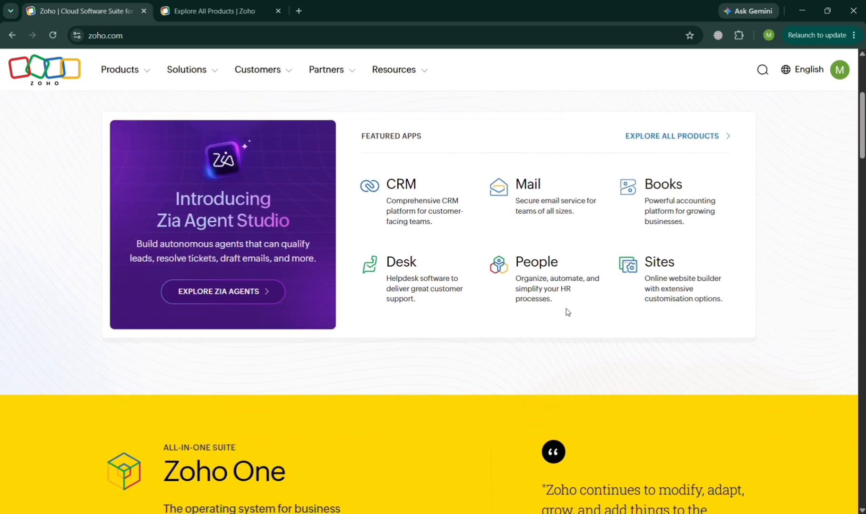
scroll(567, 312, "down", 3)
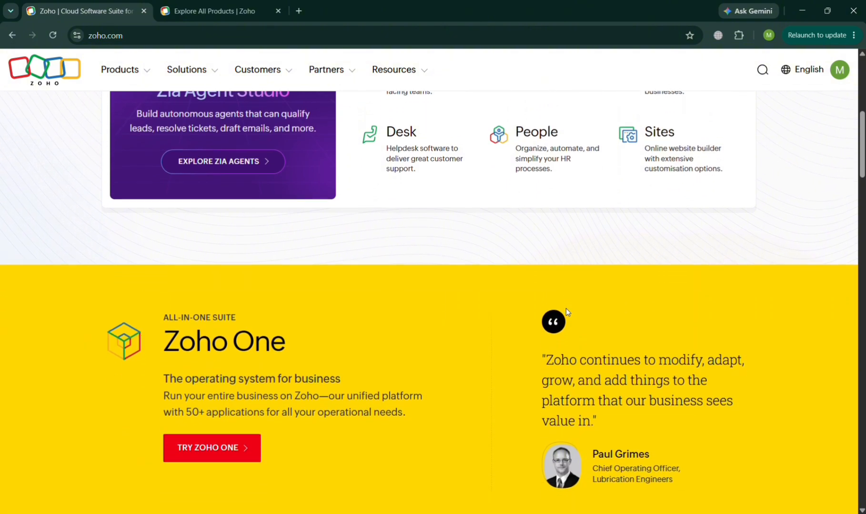
scroll(565, 308, "down", 3)
scroll(565, 308, "down", 3)
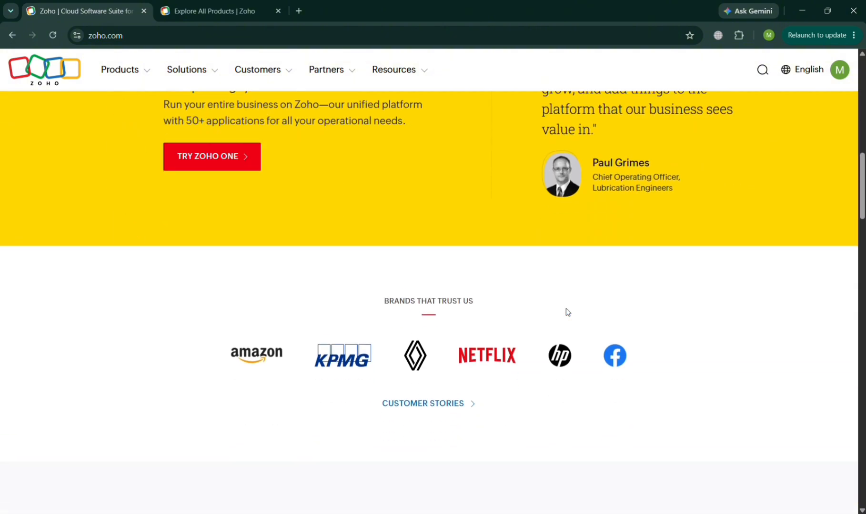
scroll(567, 312, "down", 4)
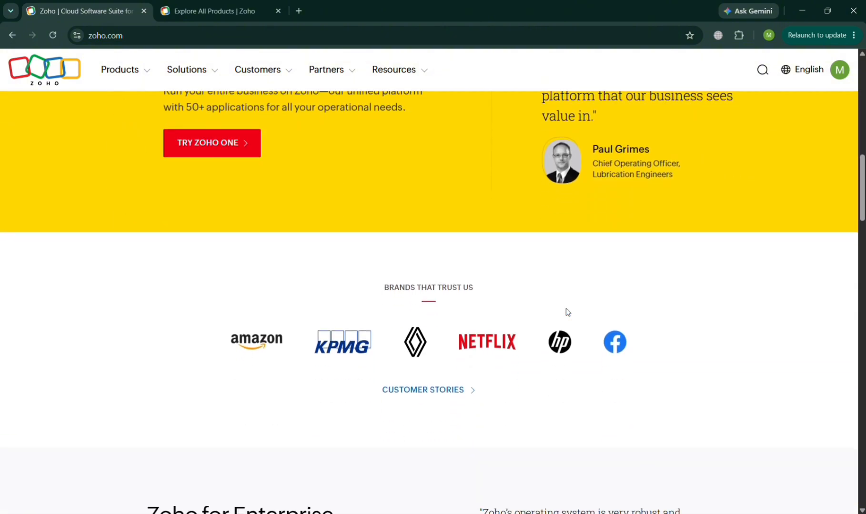
scroll(568, 312, "down", 5)
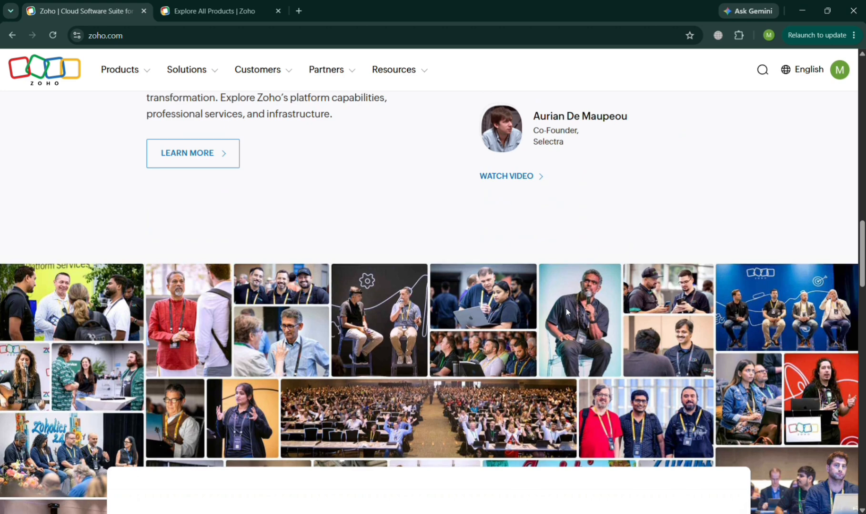
scroll(567, 313, "down", 3)
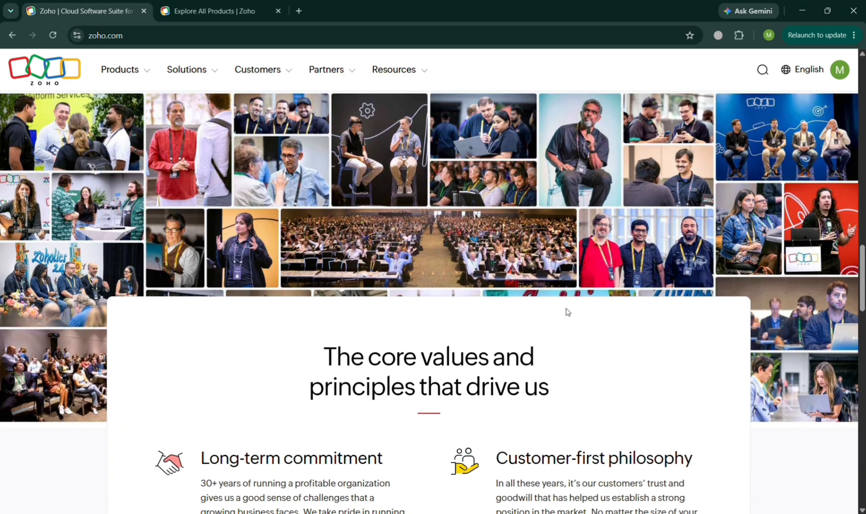
scroll(566, 311, "down", 1)
scroll(567, 312, "down", 1)
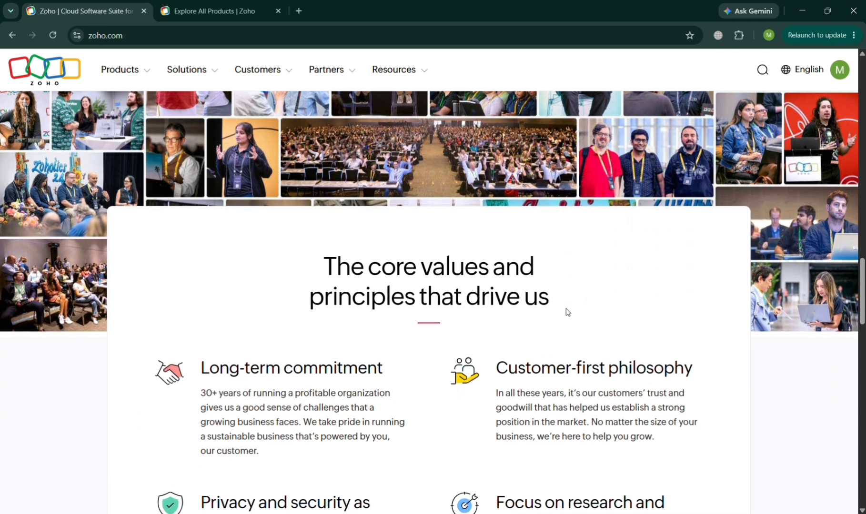
scroll(567, 311, "down", 4)
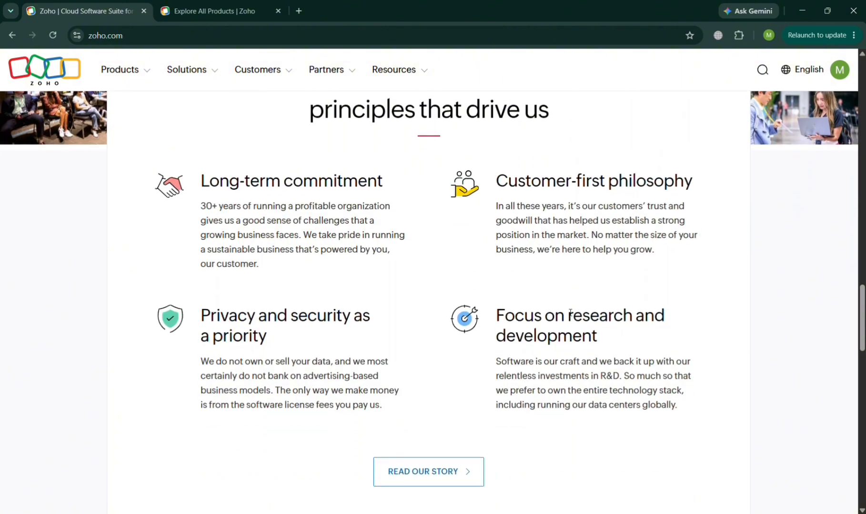
scroll(568, 312, "down", 3)
scroll(567, 312, "down", 3)
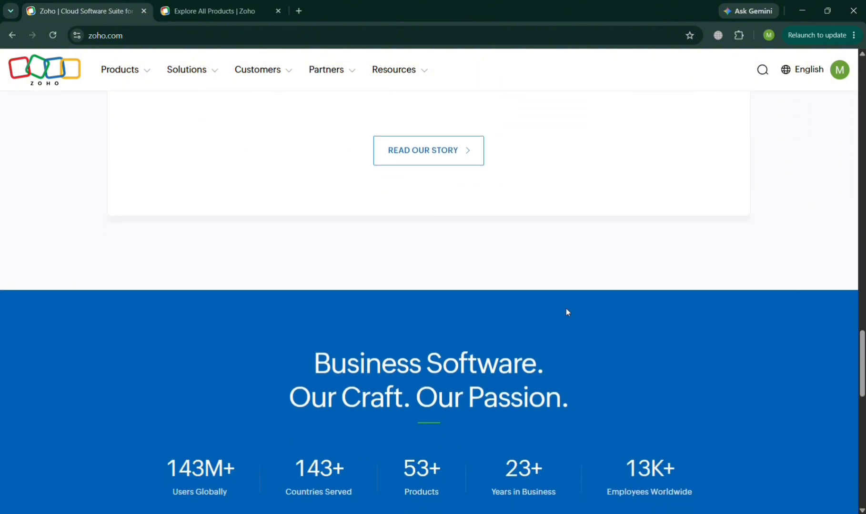
scroll(566, 312, "down", 14)
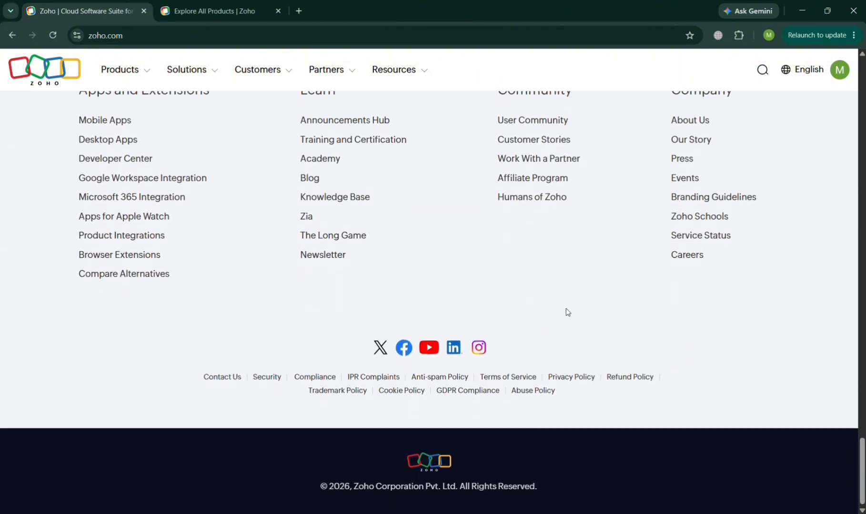
scroll(567, 312, "up", 20)
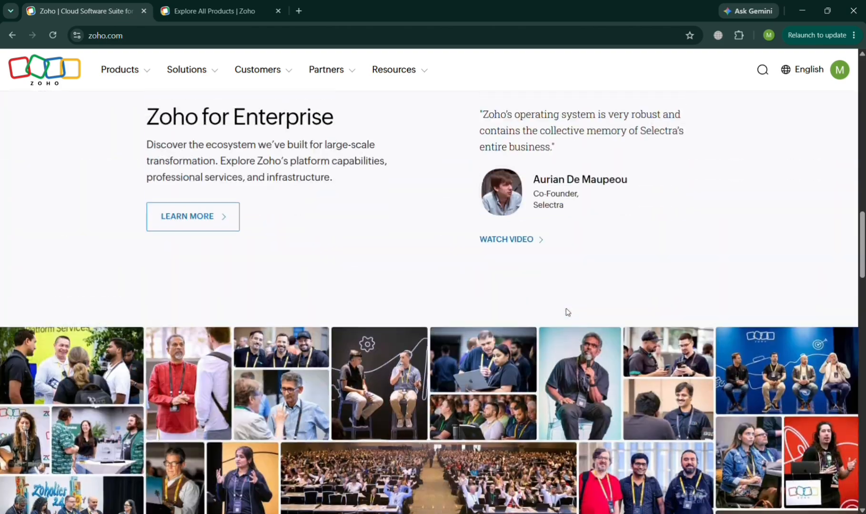
scroll(568, 313, "up", 15)
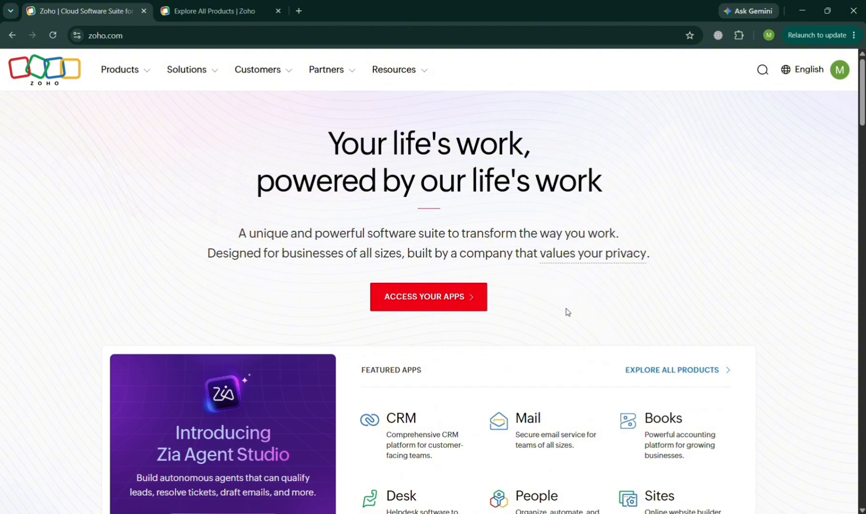
Step: Review the Products, Solutions, Customers, Partners and Resources offerings in the site navigation
left_click(147, 74)
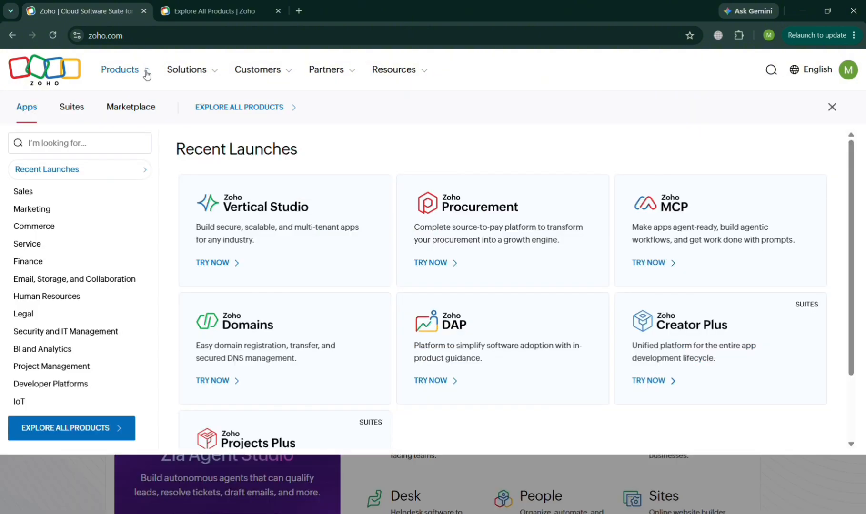
left_click(217, 71)
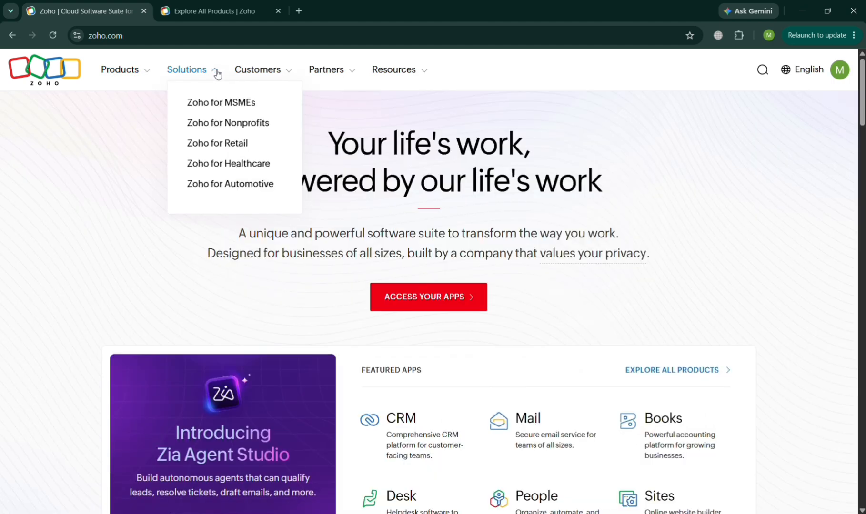
left_click(290, 71)
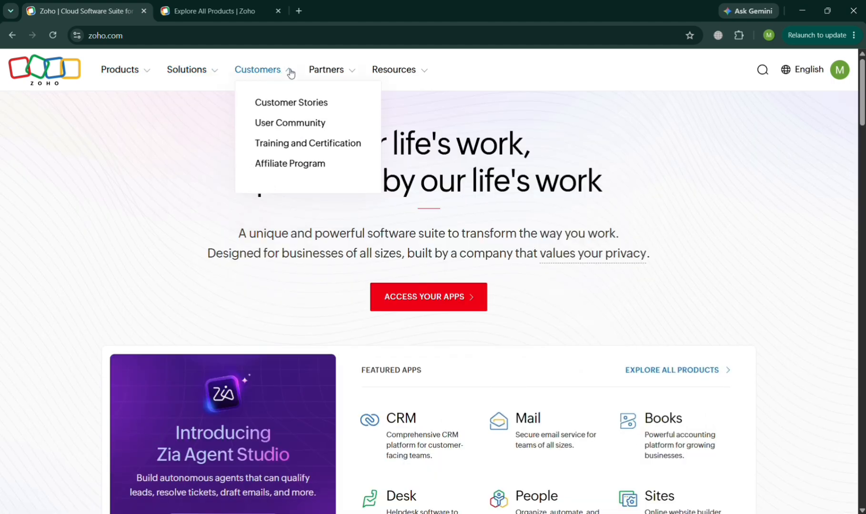
left_click(352, 71)
left_click(425, 75)
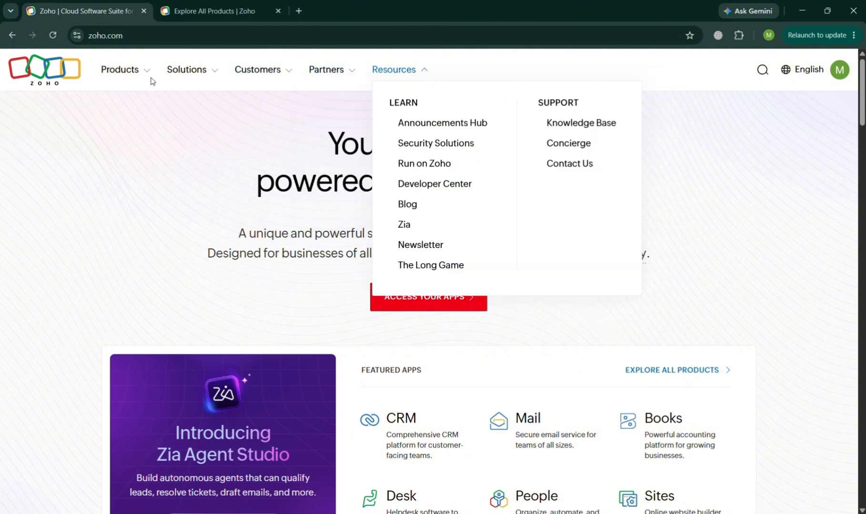
left_click(731, 117)
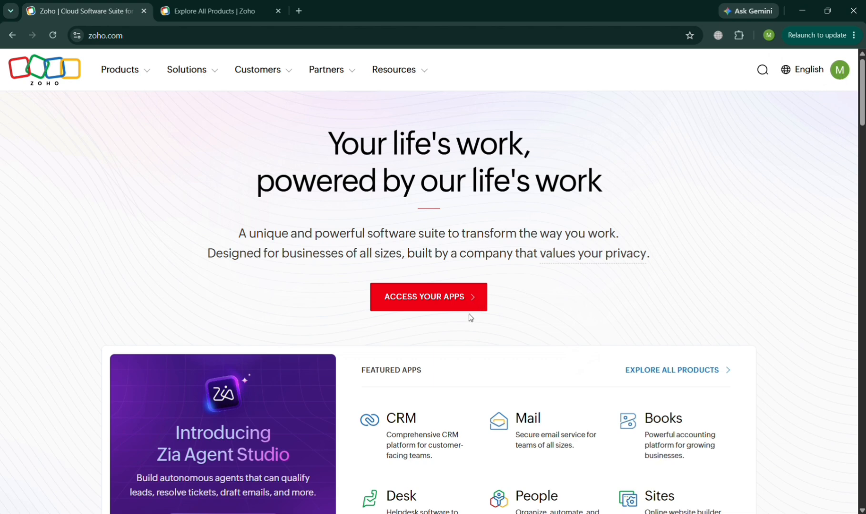
Step: Open the full Zoho product catalogue and browse the popular apps and the apps already accessed
left_click(470, 298)
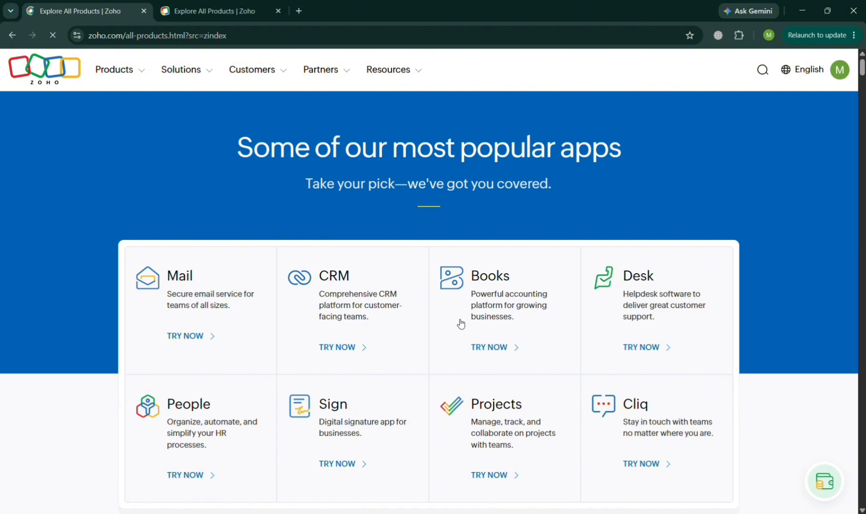
scroll(451, 506, "down", 3)
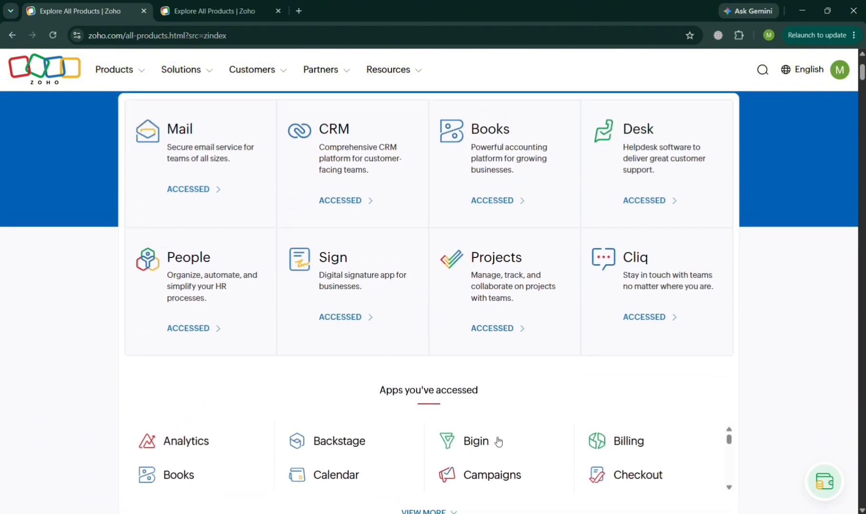
scroll(539, 433, "down", 5)
scroll(540, 433, "down", 3)
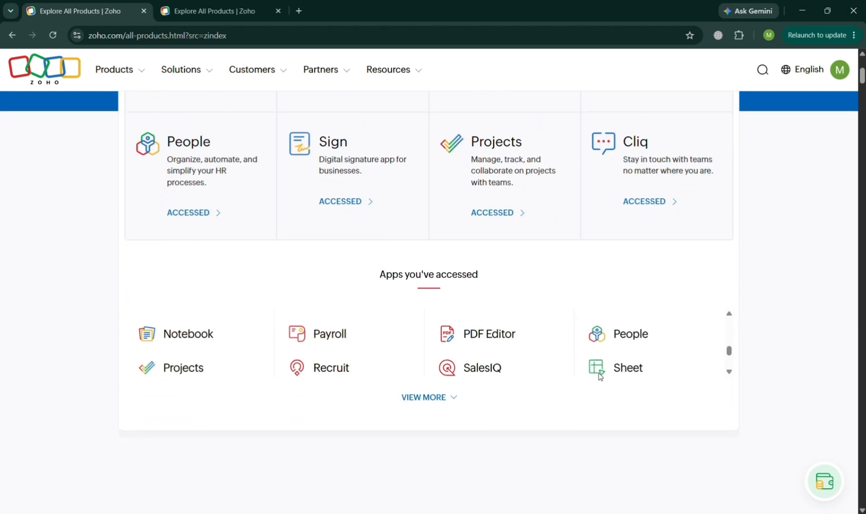
scroll(513, 305, "down", 3)
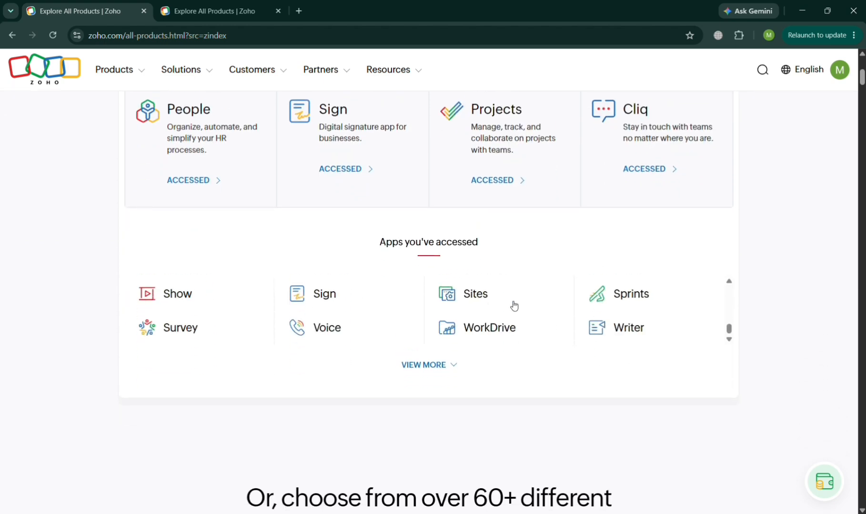
scroll(525, 411, "down", 10)
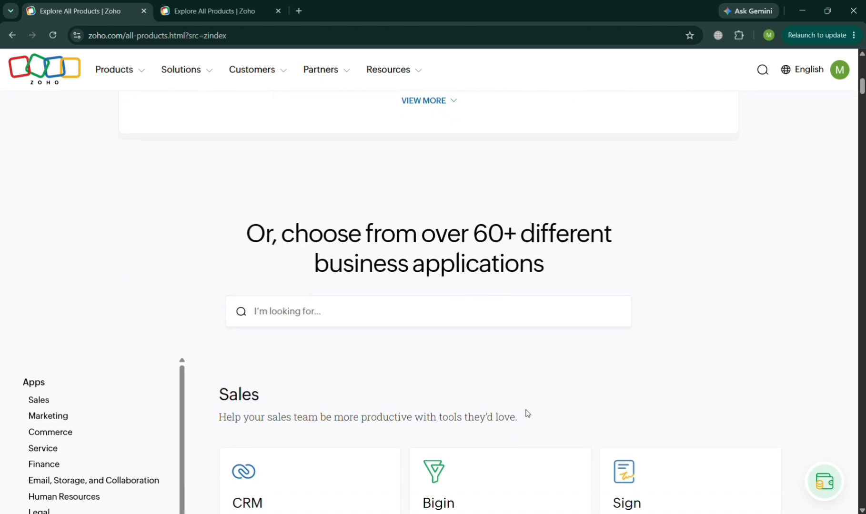
Step: Search the business applications for "expense" and open the Expense app
scroll(478, 150, "up", 3)
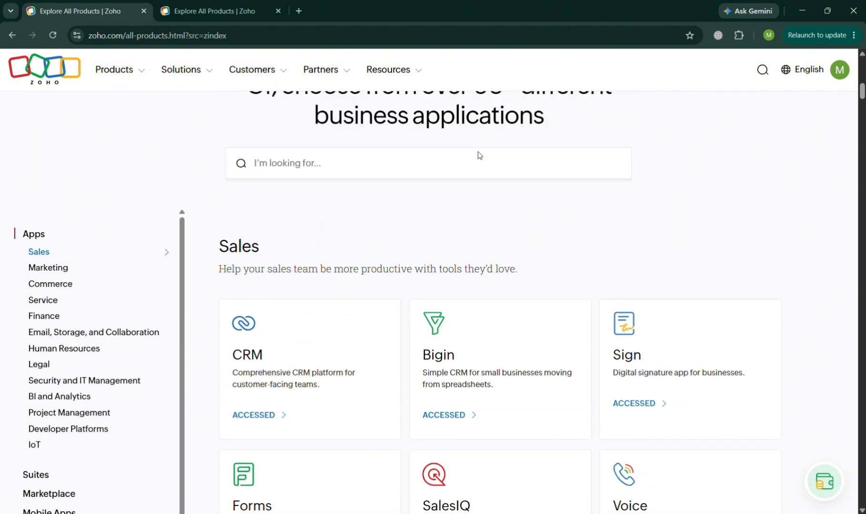
type("expense")
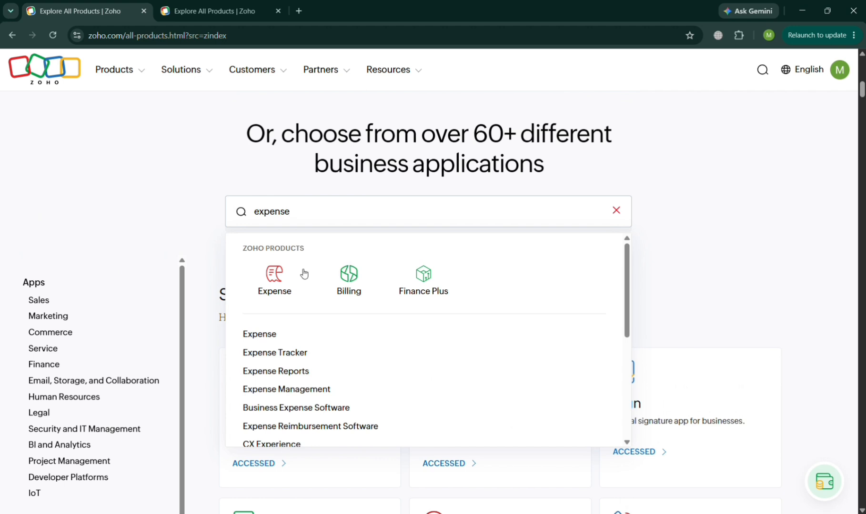
left_click(281, 276)
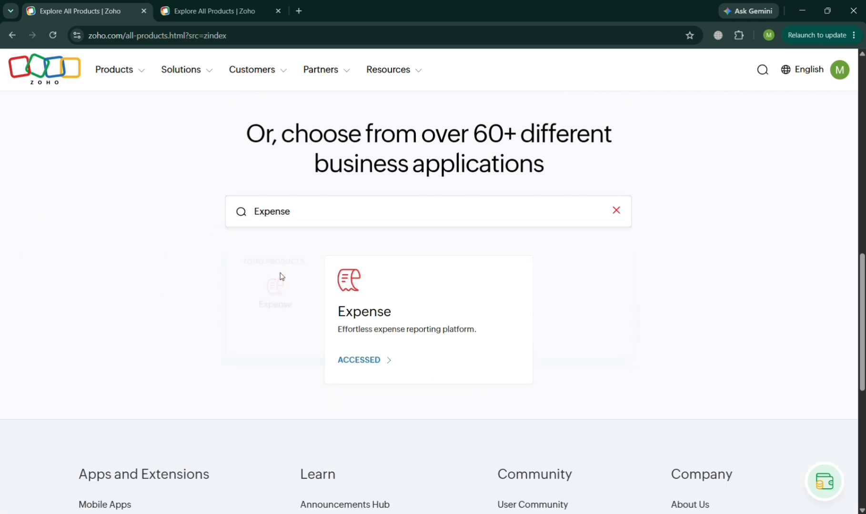
left_click(386, 357)
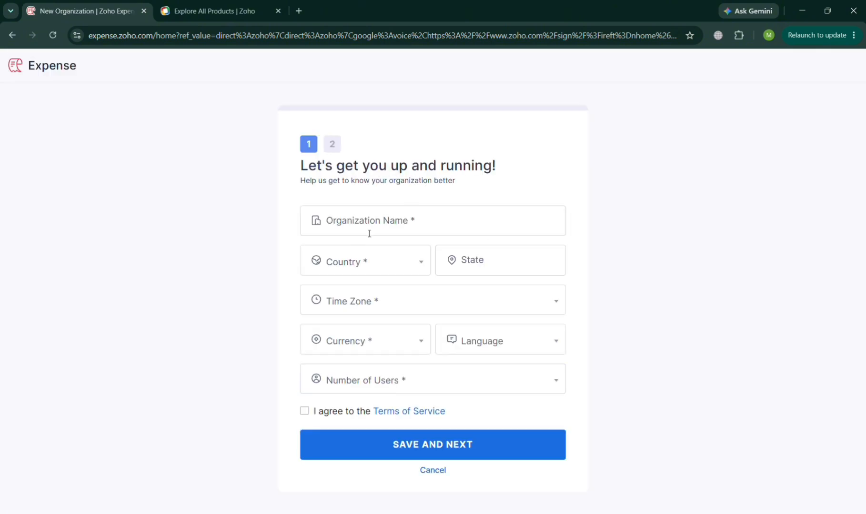
Step: Enter Bronxin as the organization name in the new organization form
left_click(416, 229)
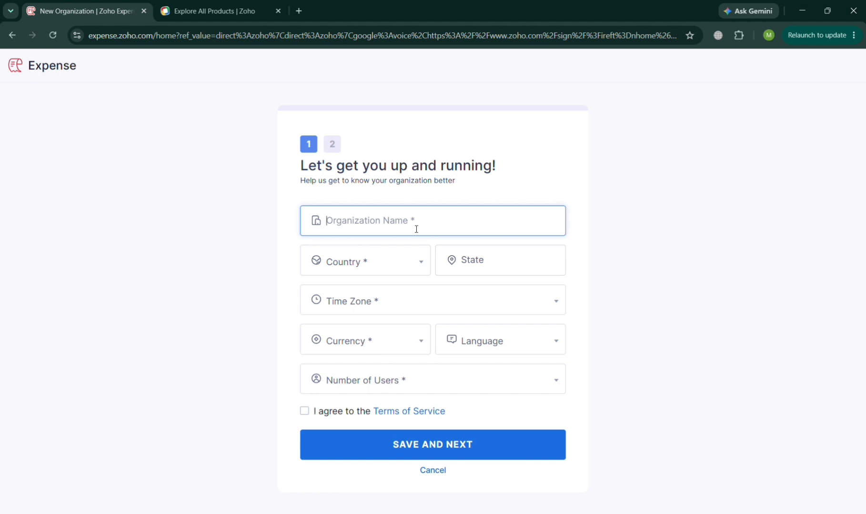
type("Bronxi")
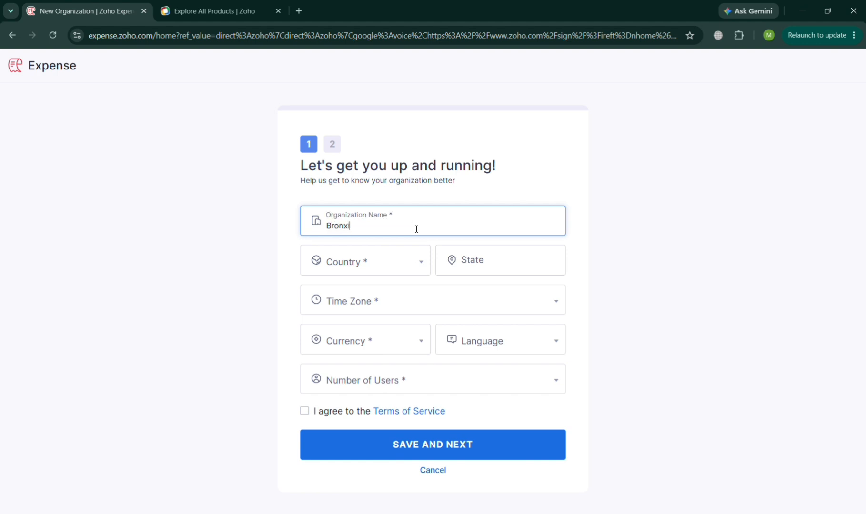
type("n")
Step: Search the countries for United States and autofill the organization's state as NY
left_click(414, 262)
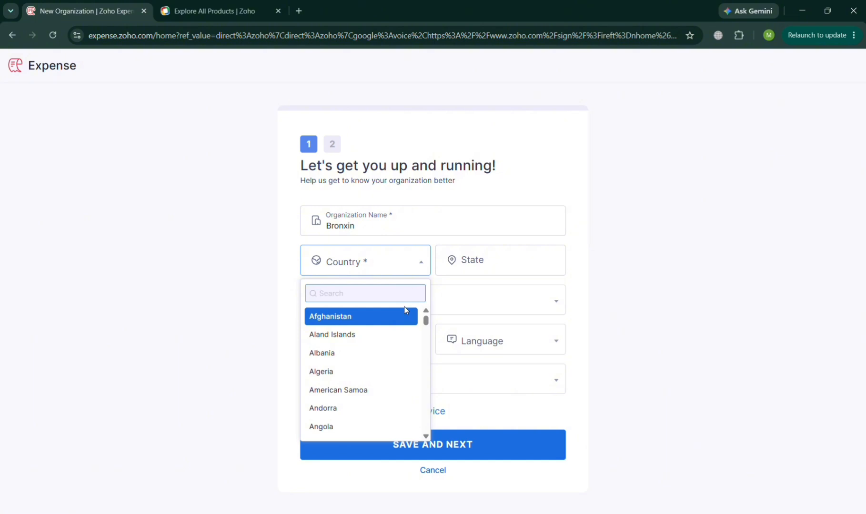
type("un")
left_click(407, 319)
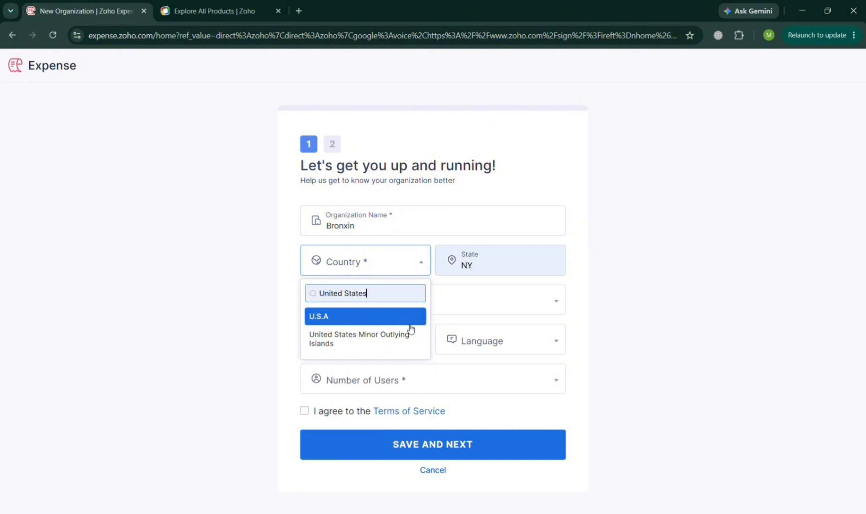
Step: Set the organization's time zone to West Samoa Time (MIT) and search the currencies for "us"
left_click(445, 313)
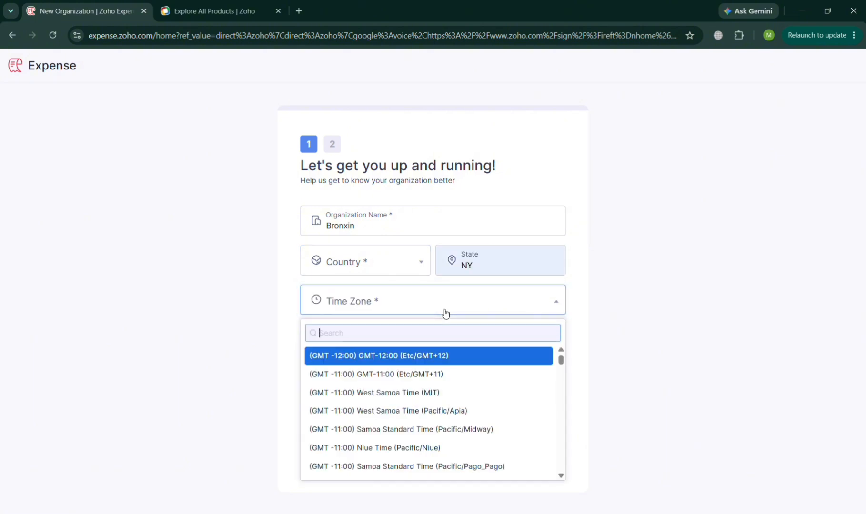
left_click(457, 393)
left_click(412, 329)
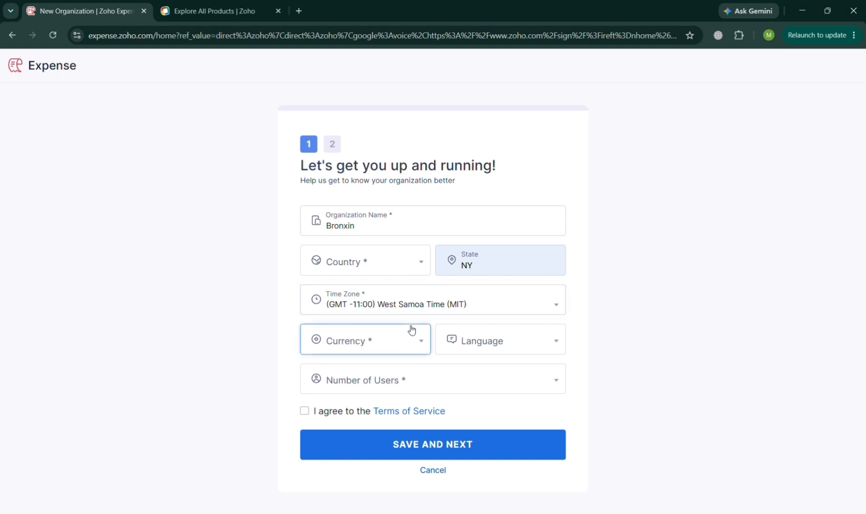
type("u")
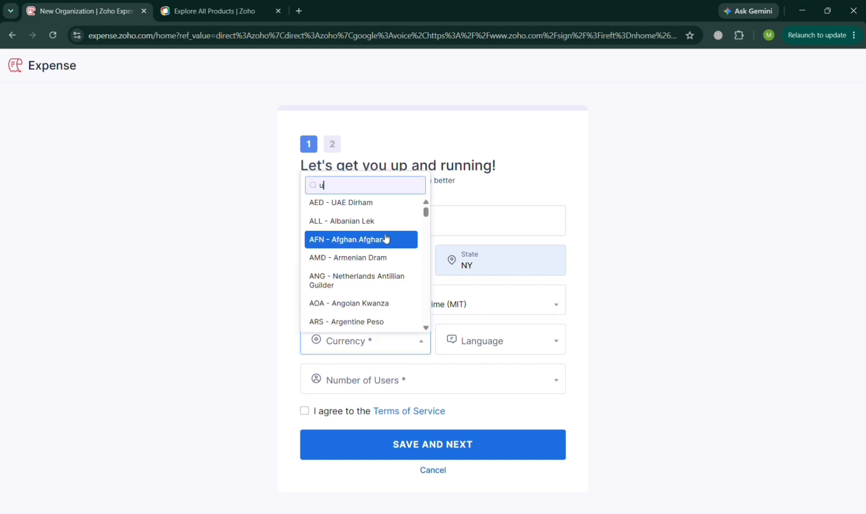
type("s")
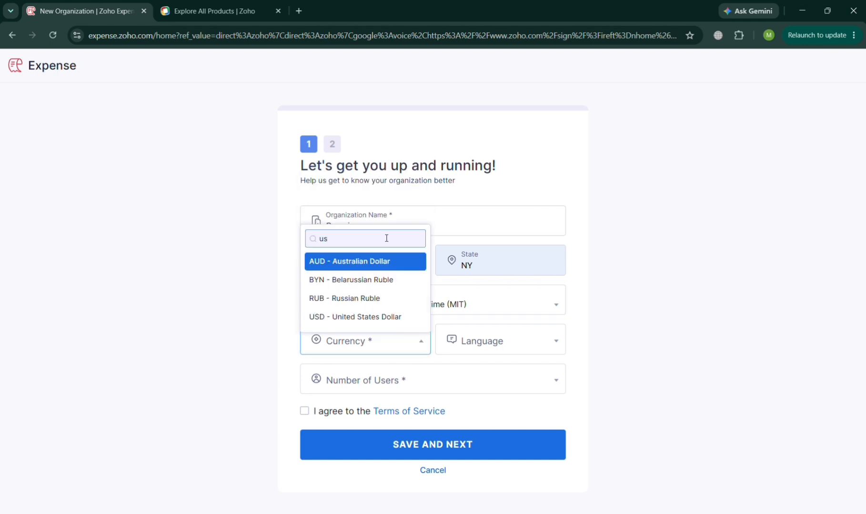
left_click(374, 331)
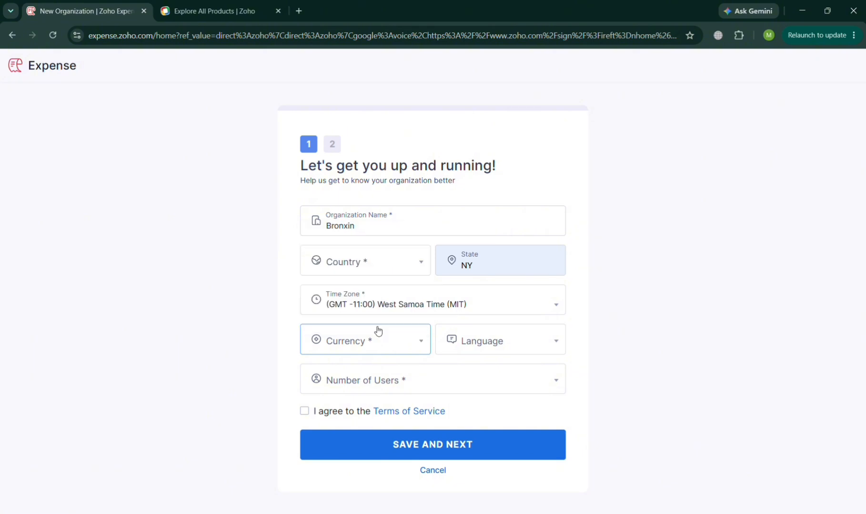
Step: Set the organization's country to U.S.A, found by searching for United States, and its state to Colorado
left_click(381, 276)
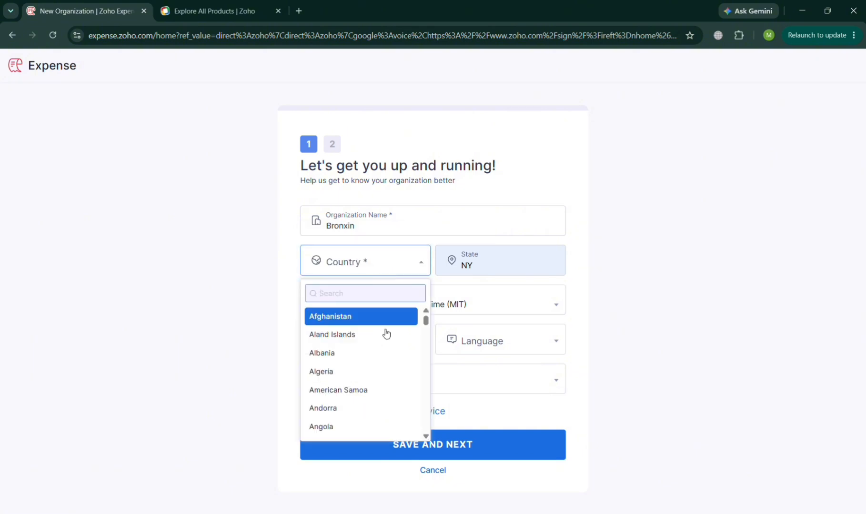
type("United States")
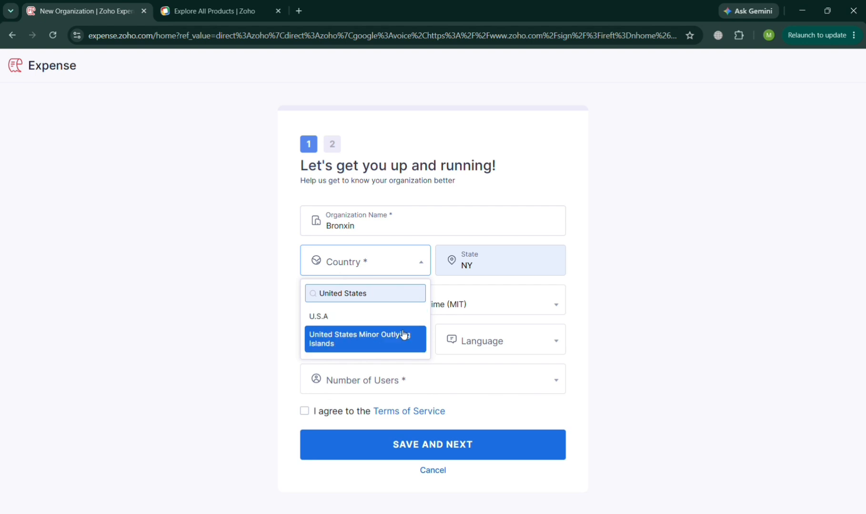
left_click(399, 320)
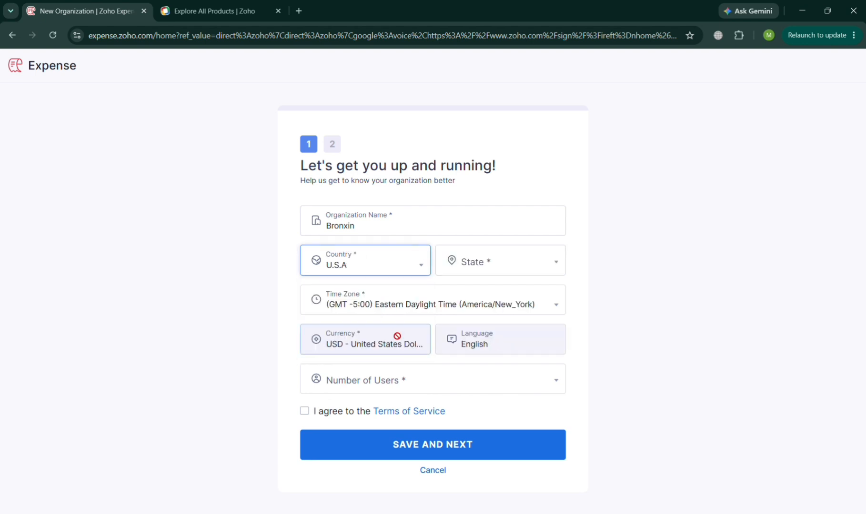
left_click(486, 276)
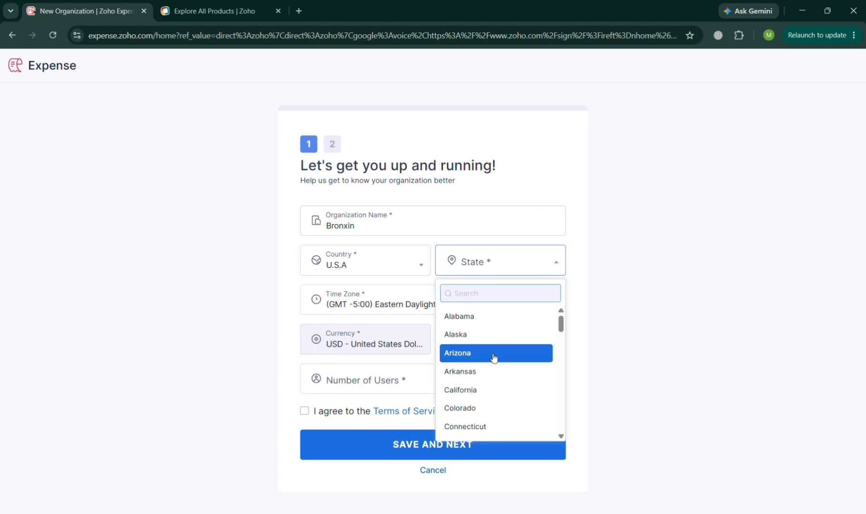
left_click(495, 407)
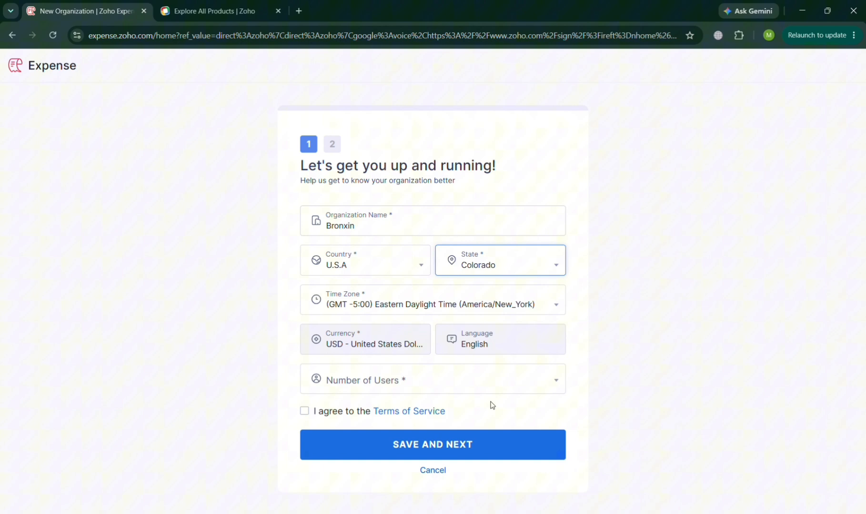
Step: Set the number of users to 1-10, agree to the Terms of Service and save the organization details
left_click(403, 383)
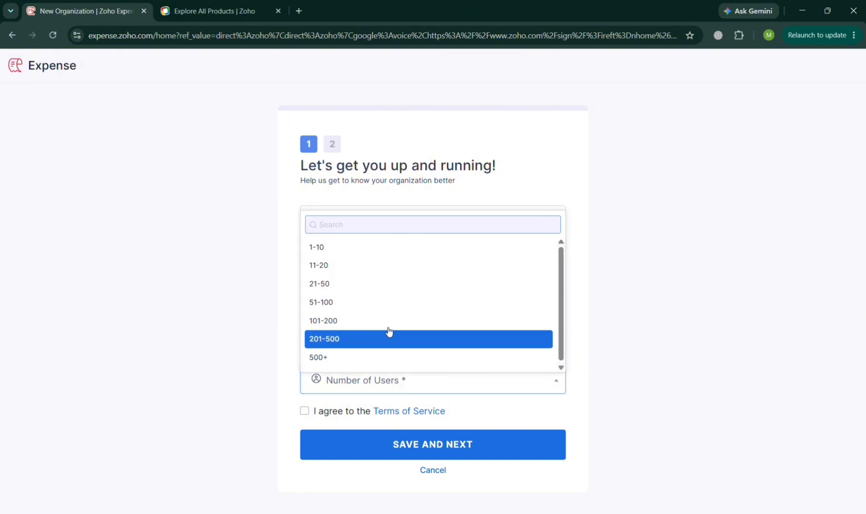
left_click(371, 255)
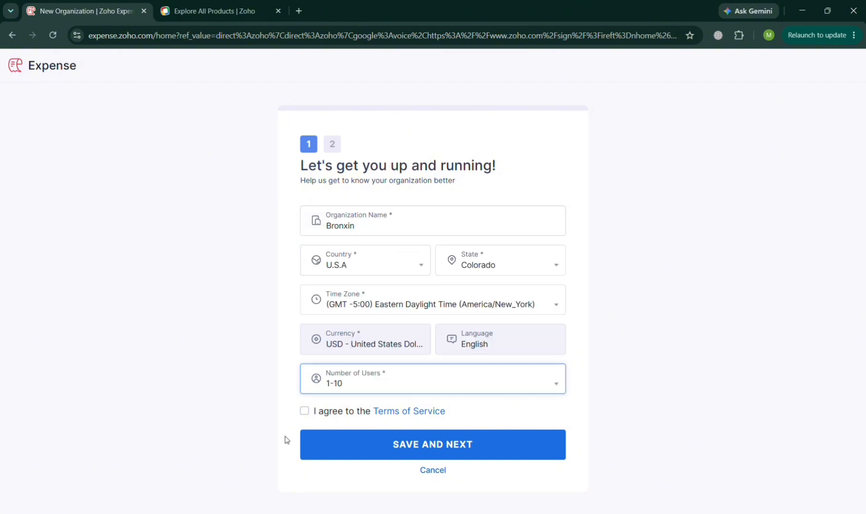
left_click(300, 414)
left_click(304, 412)
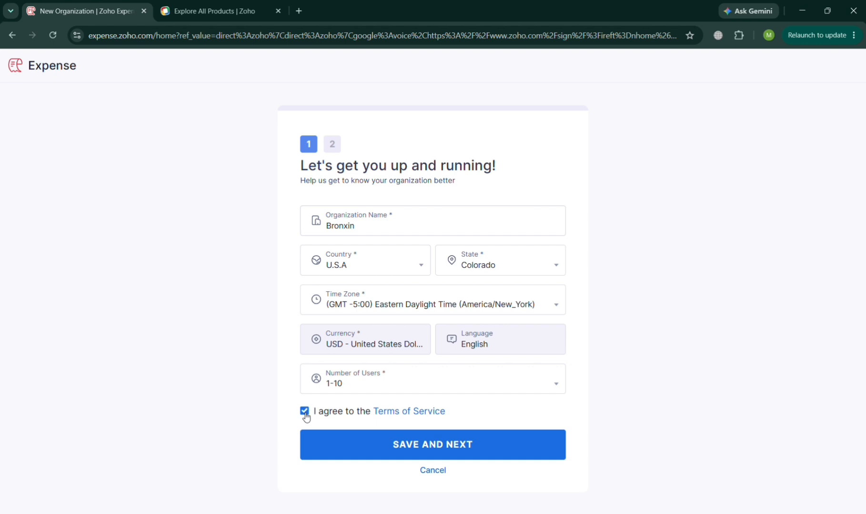
left_click(359, 443)
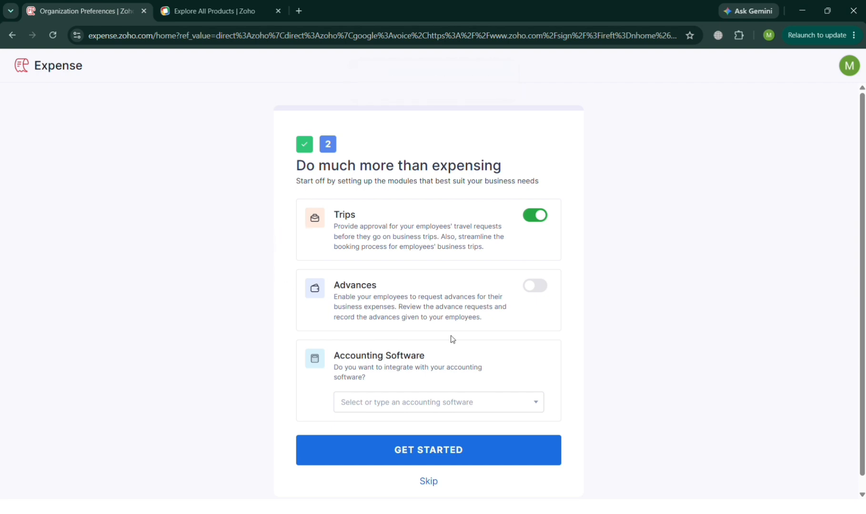
Step: Enable the Advances module, choose QuickBooks Online as the accounting software and finish the organization setup
left_click(536, 285)
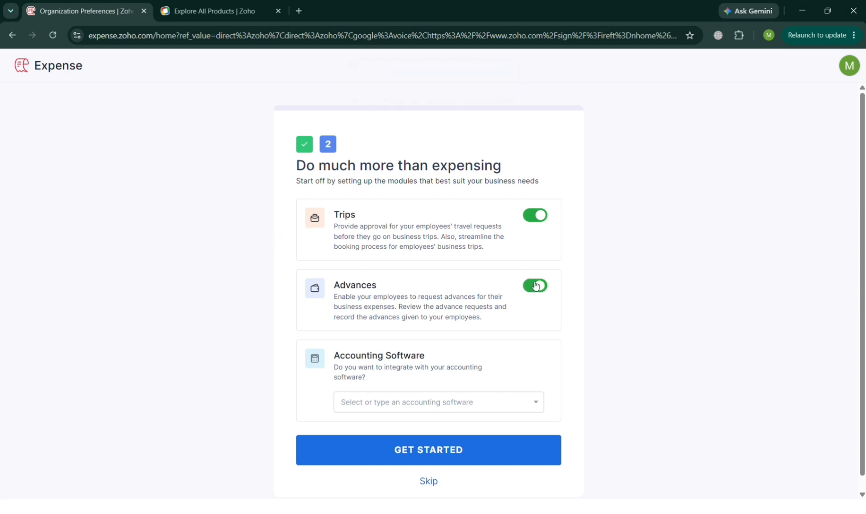
left_click(510, 407)
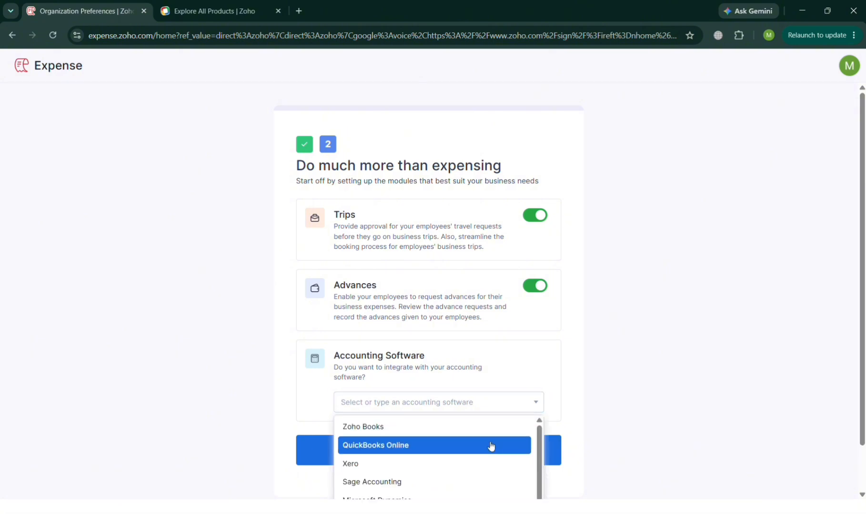
left_click(490, 446)
left_click(488, 447)
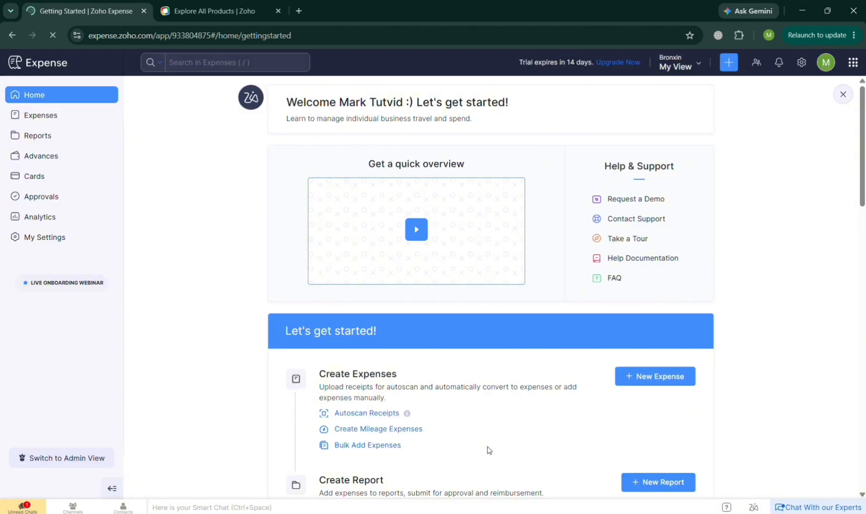
Step: Look over the getting started page and dismiss the Zia welcome tour
scroll(488, 449, "down", 3)
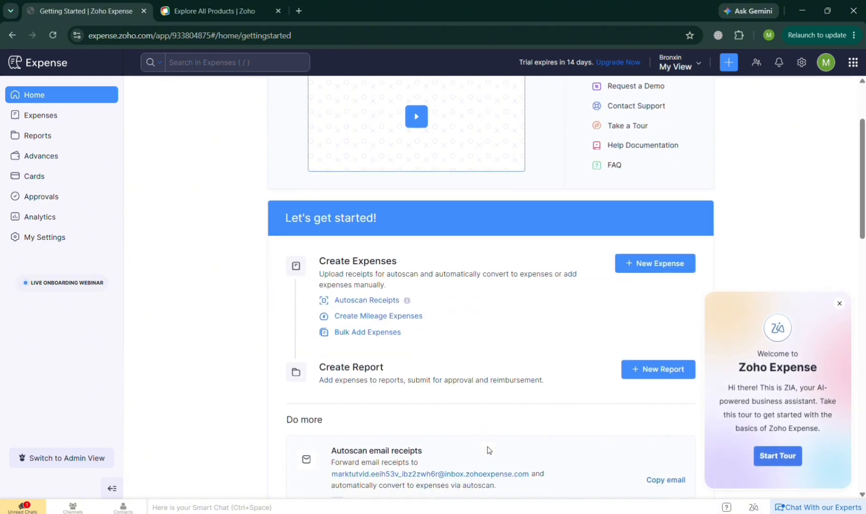
scroll(487, 449, "up", 3)
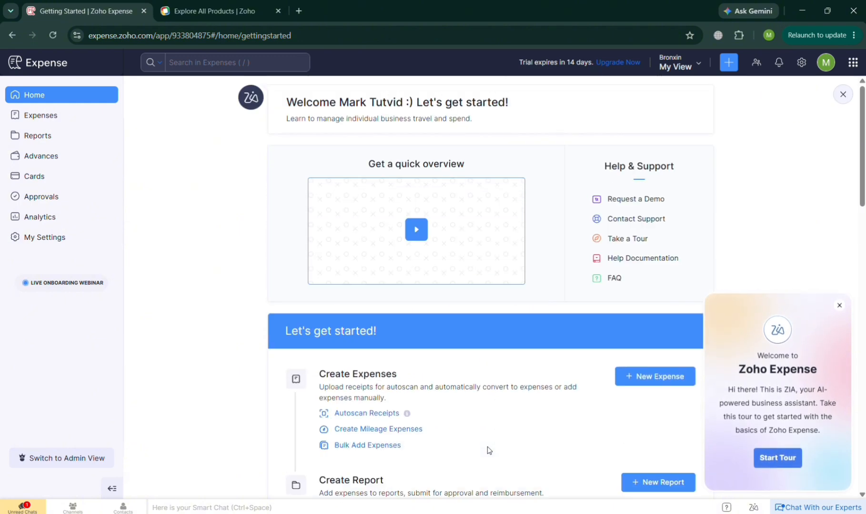
left_click(839, 310)
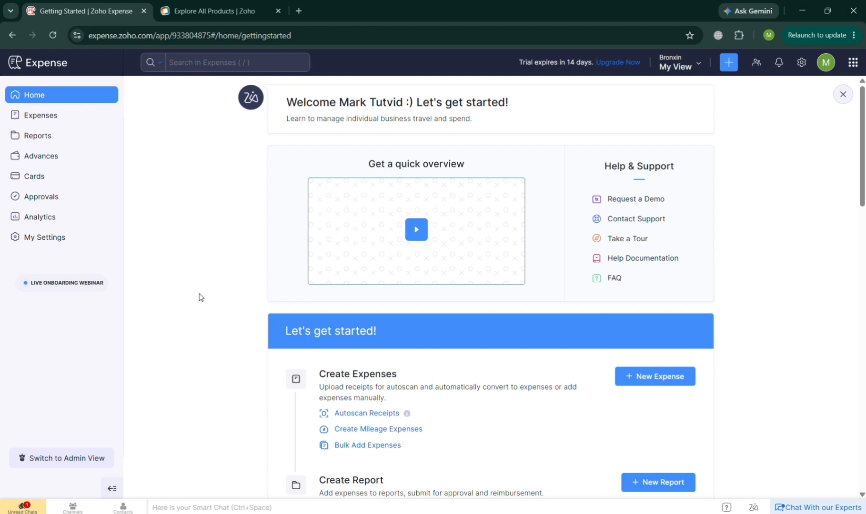
Step: Start a new expense and begin creating a new report for it
scroll(443, 256, "down", 4)
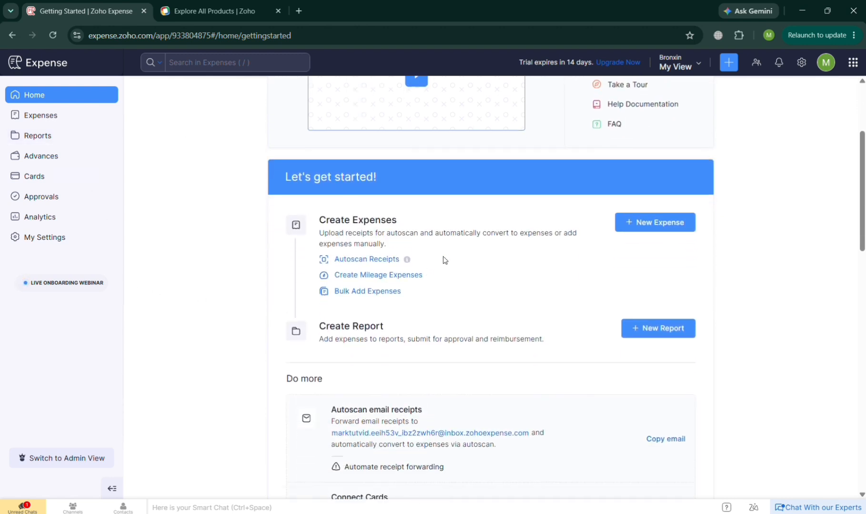
scroll(443, 256, "up", 1)
left_click(676, 206)
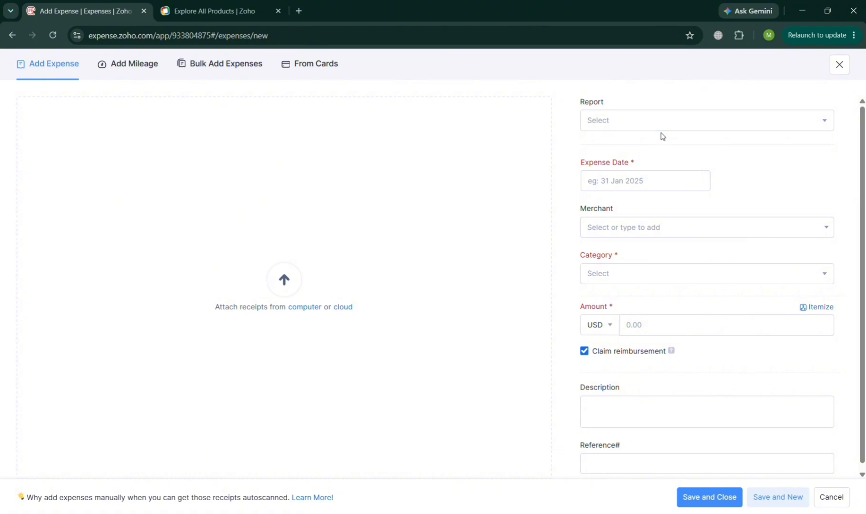
left_click(666, 119)
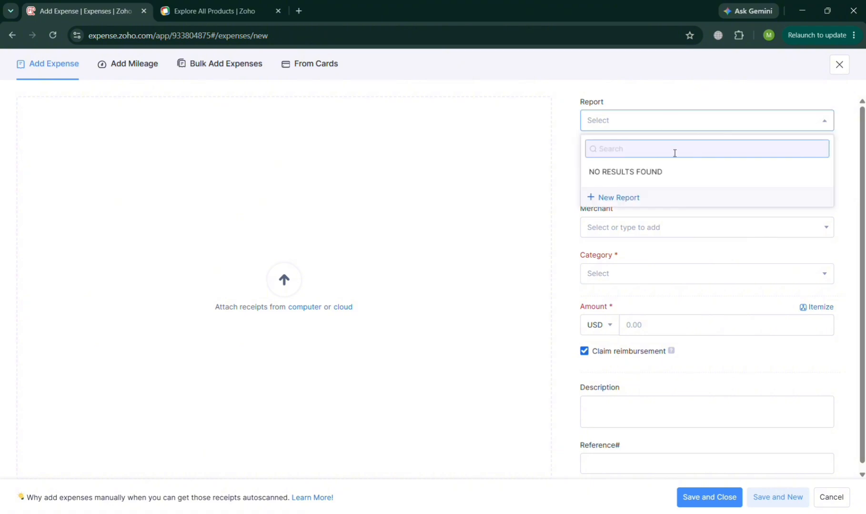
left_click(639, 200)
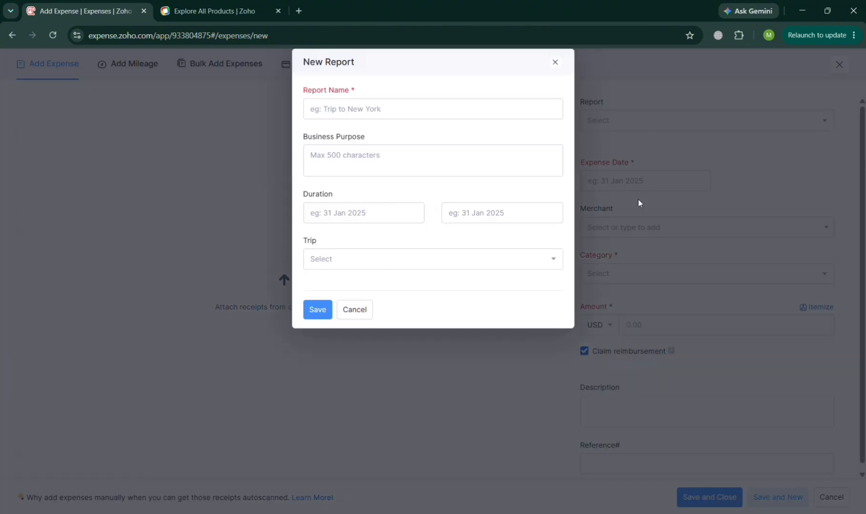
Step: Name the new report "Vacation to Paris" and enter "Sample description" as its business purpose
left_click(508, 116)
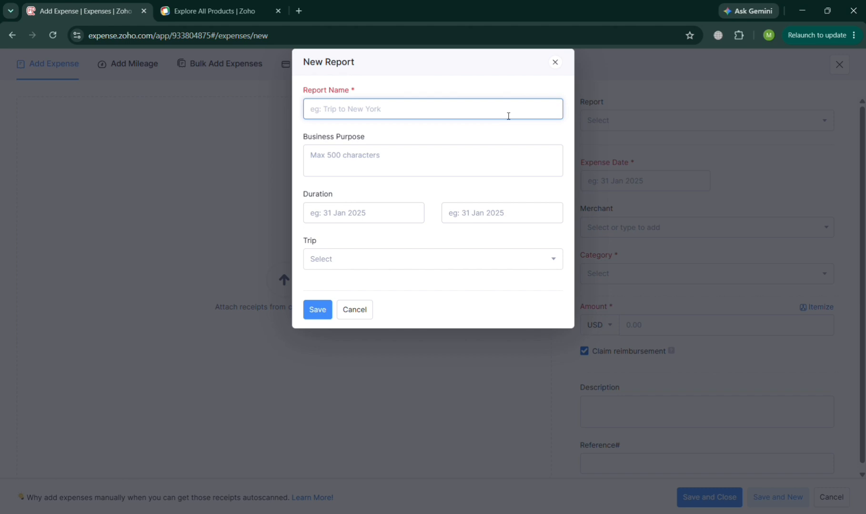
type("Vacaytion to Paris")
left_click(502, 163)
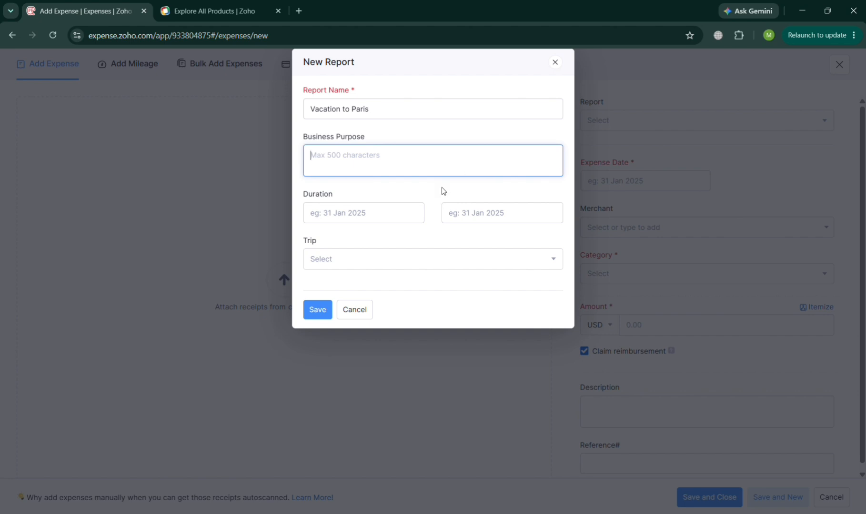
type("Sample")
type("description")
Step: Set the report's duration from 28 Jul 2026 to 02 Aug 2026 and save the report without a trip
left_click(362, 222)
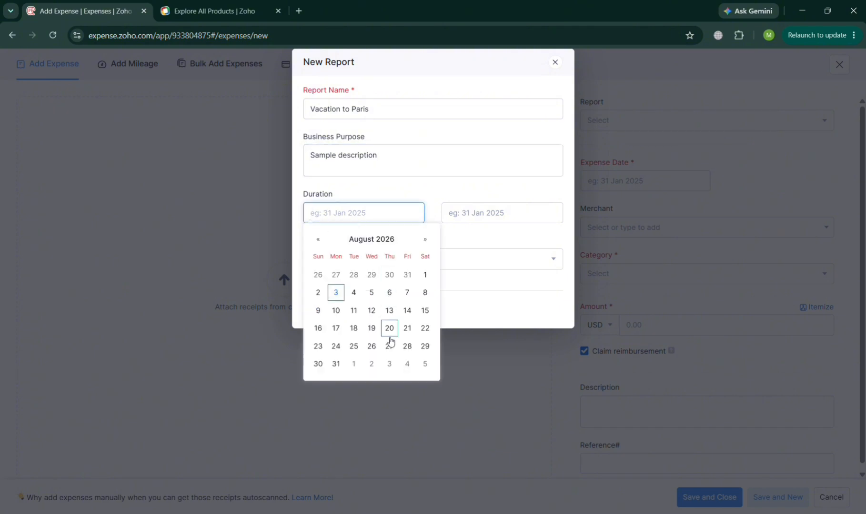
left_click(318, 239)
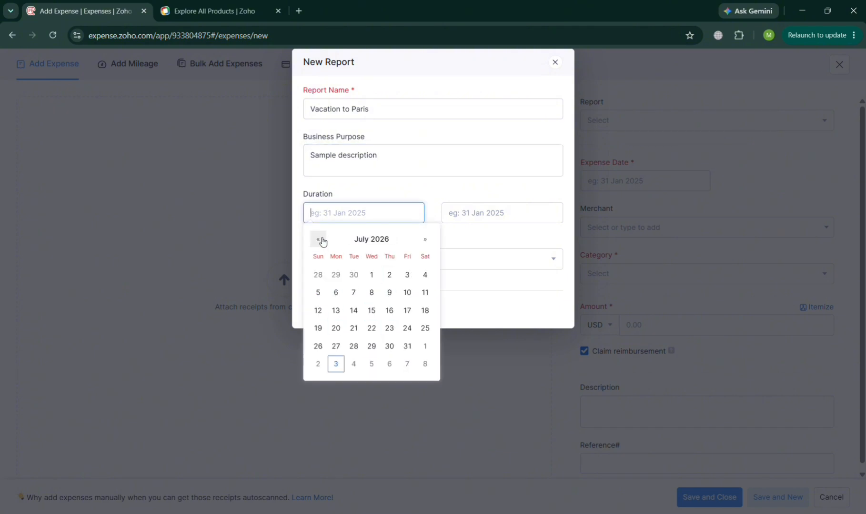
left_click(354, 348)
left_click(484, 222)
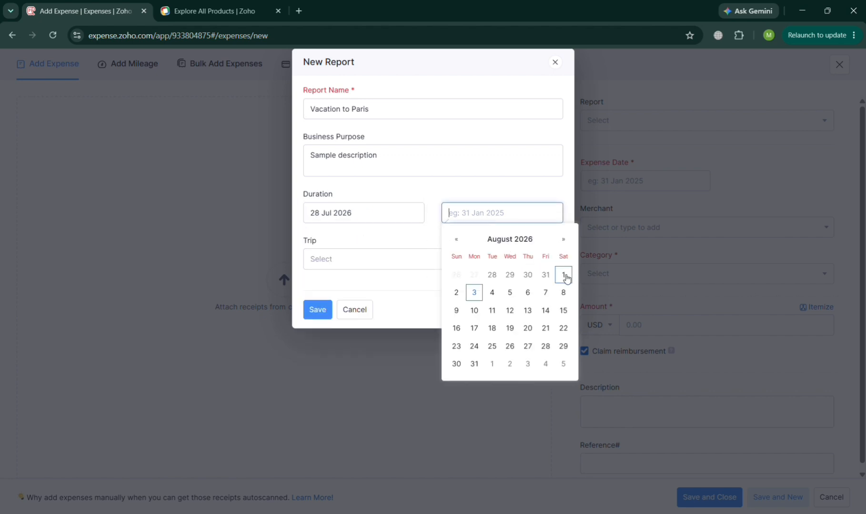
left_click(455, 293)
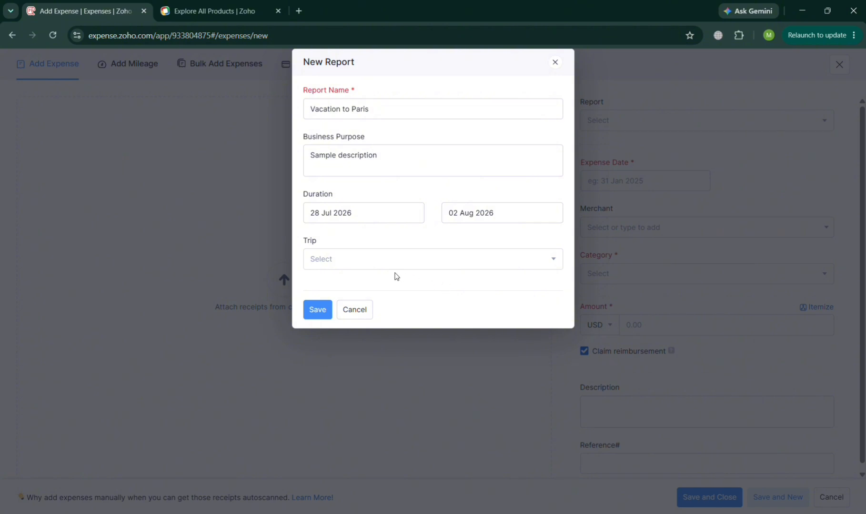
left_click(336, 268)
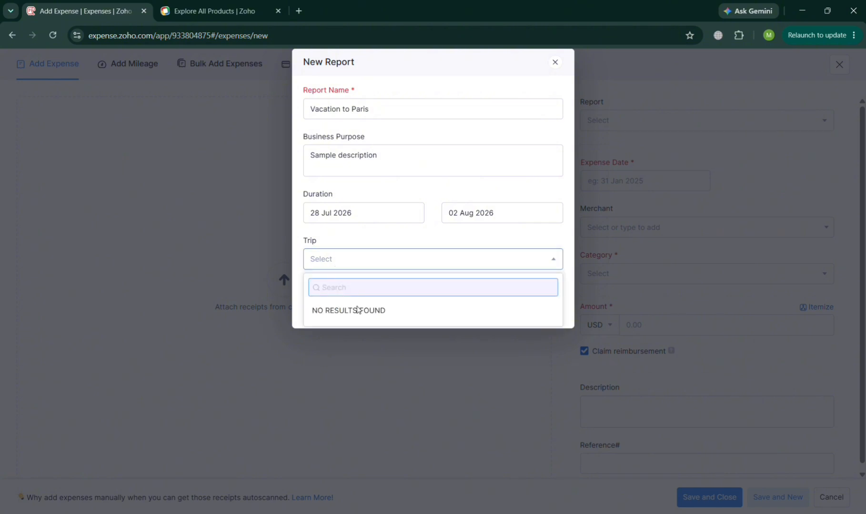
left_click(384, 366)
left_click(316, 307)
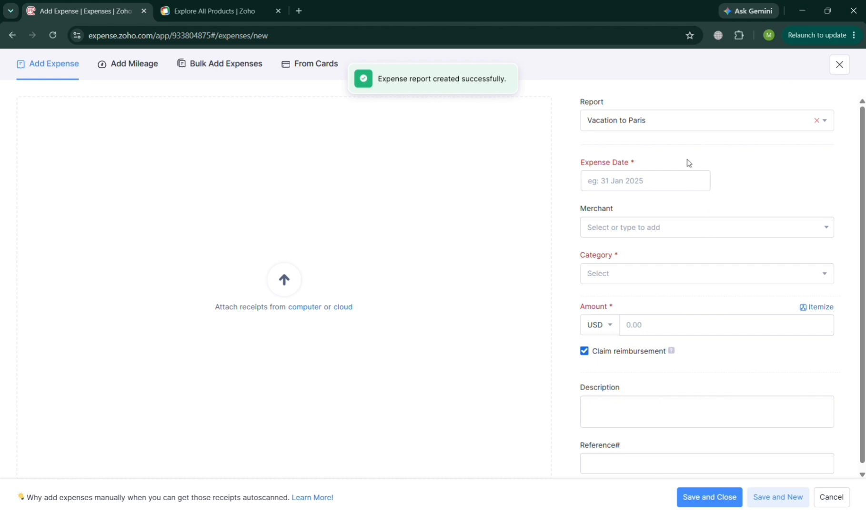
Step: Set the expense date to 02 Aug 2026 and enter LV as the merchant
left_click(690, 191)
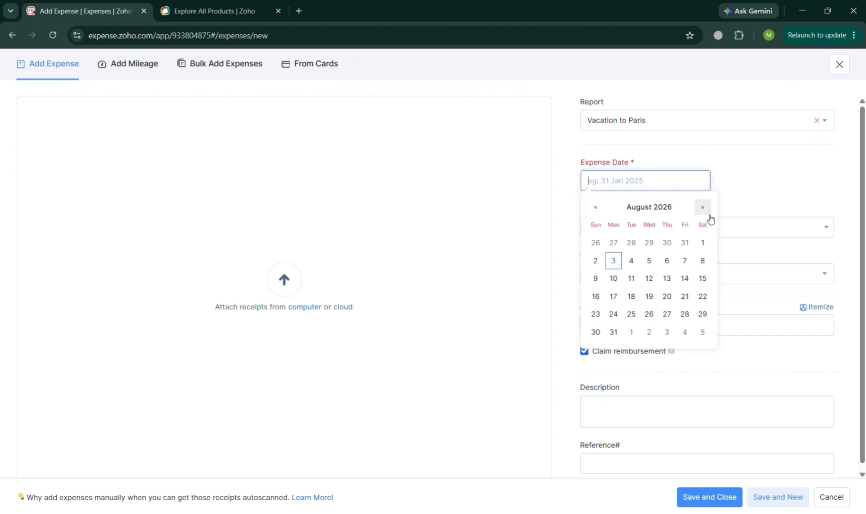
left_click(595, 262)
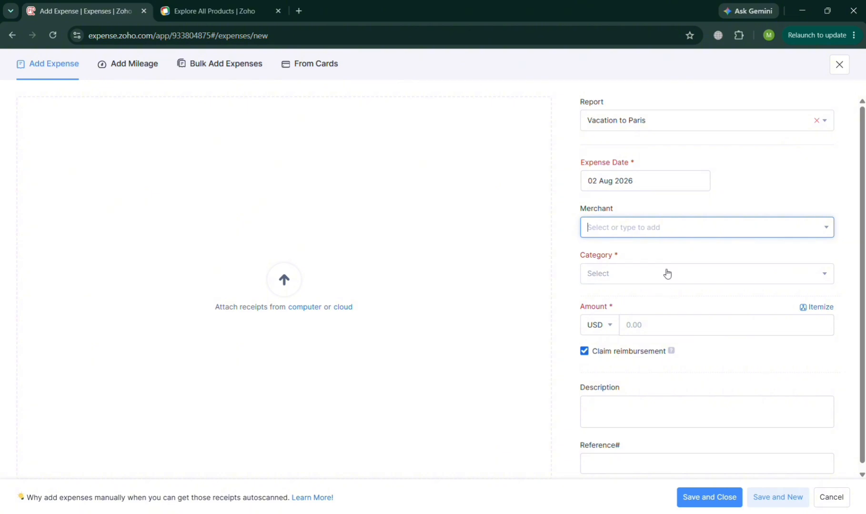
type("LV")
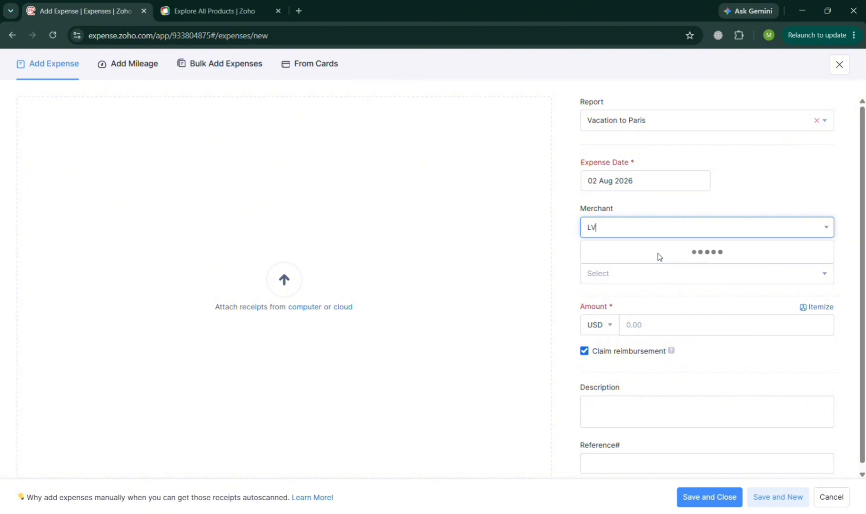
Step: Look through the available expense categories for this expense
left_click(658, 275)
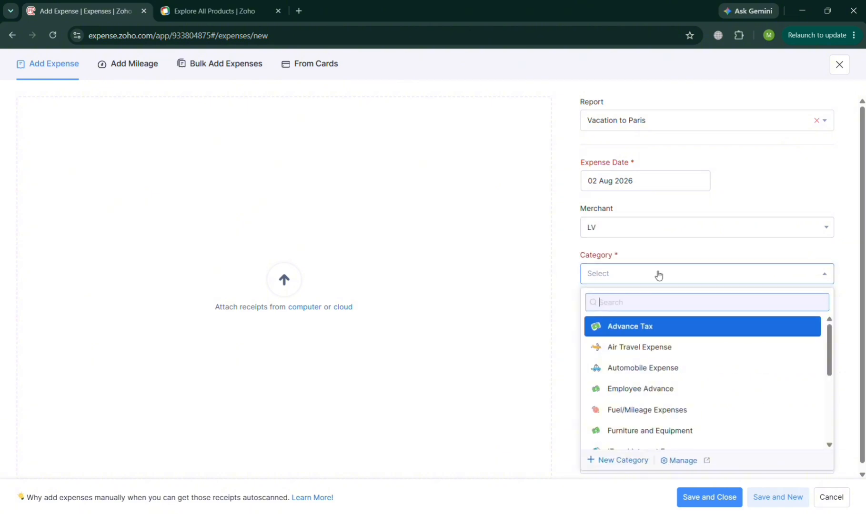
scroll(663, 378, "down", 3)
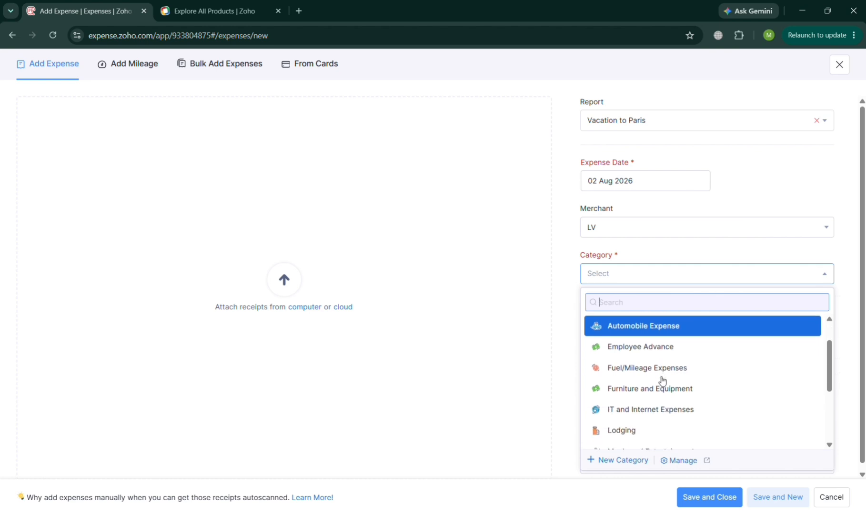
scroll(663, 379, "down", 3)
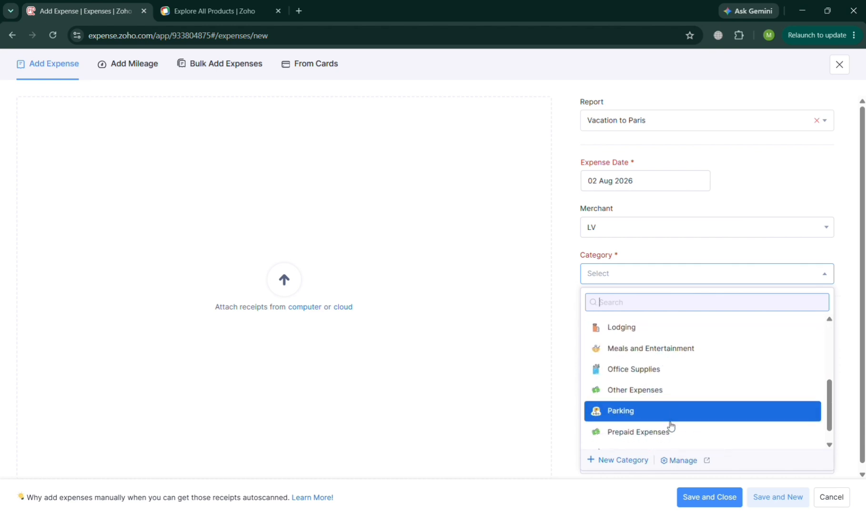
scroll(667, 436, "down", 1)
scroll(666, 435, "up", 6)
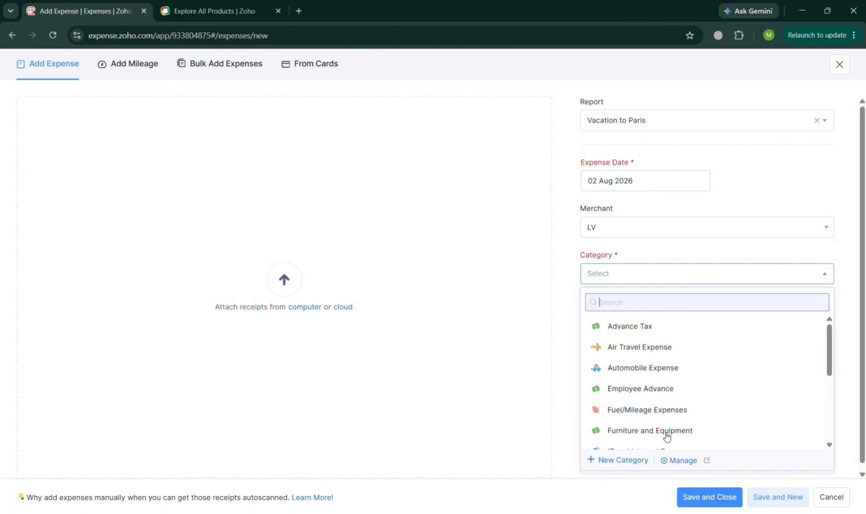
Step: Change the merchant to AIRFARE and choose Air Travel Expense as the category
left_click(660, 232)
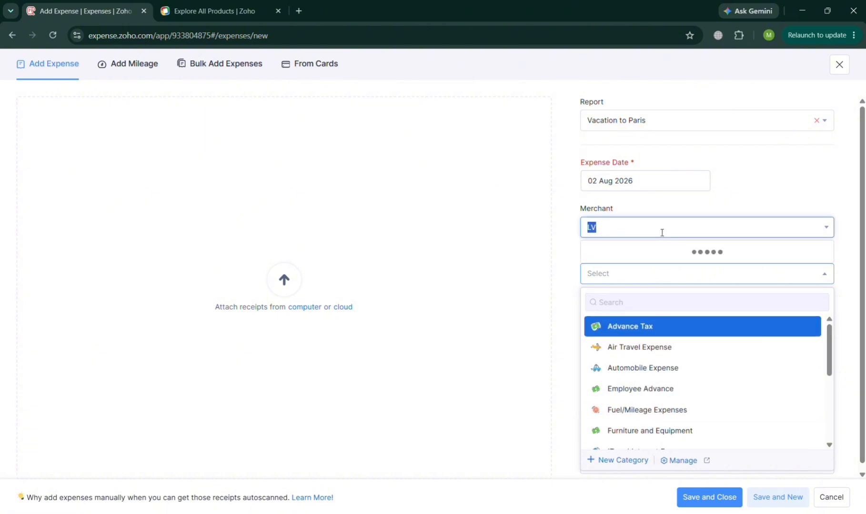
type("A")
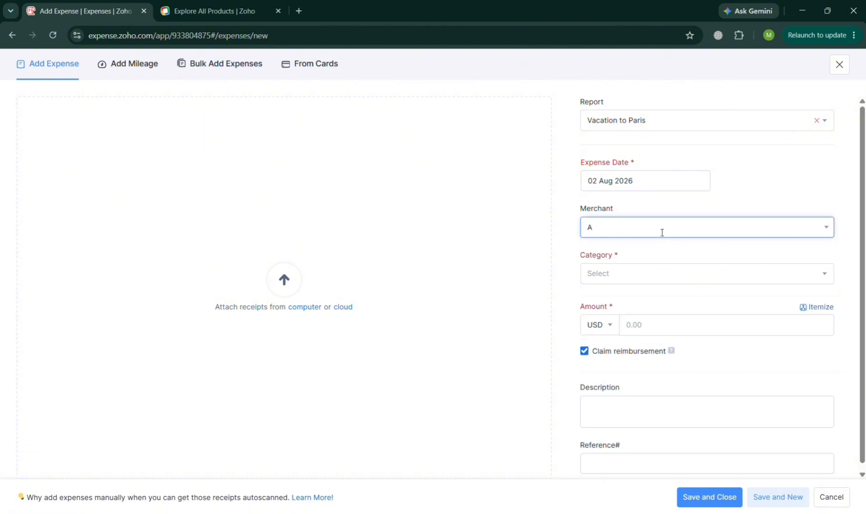
type("IRFARE")
left_click(660, 274)
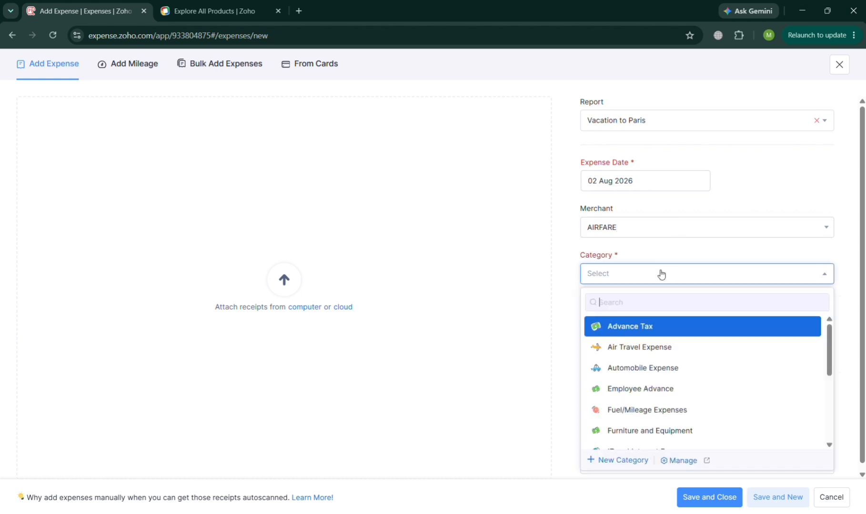
left_click(678, 347)
Step: Enter an amount of 1500 USD, leave the description and reference empty, and save and close the expense
left_click(680, 329)
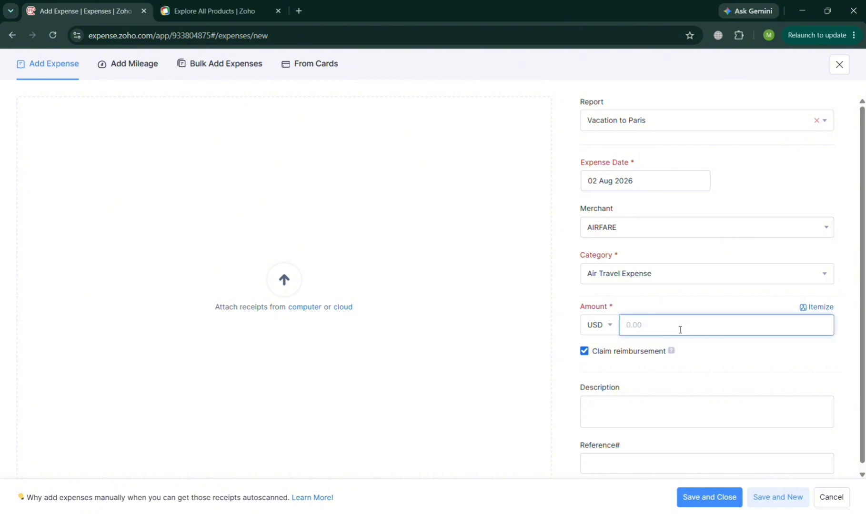
type("1")
key("BackSpace")
left_click(664, 412)
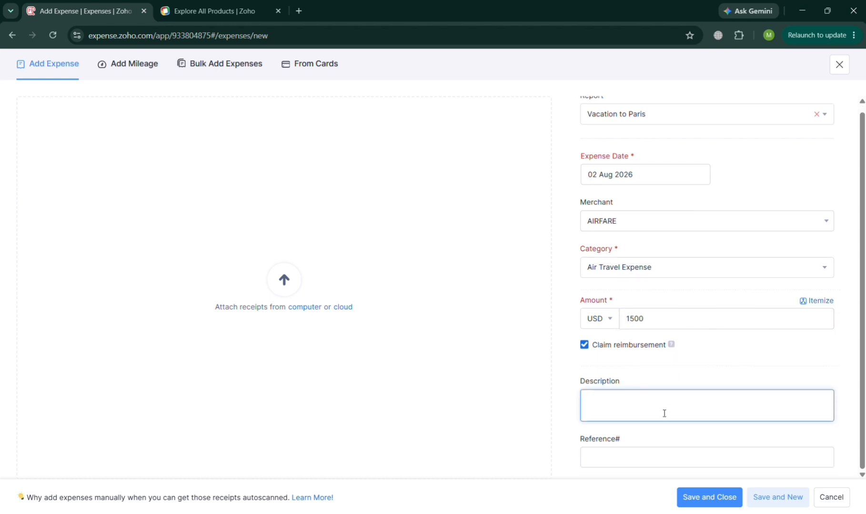
left_click(659, 457)
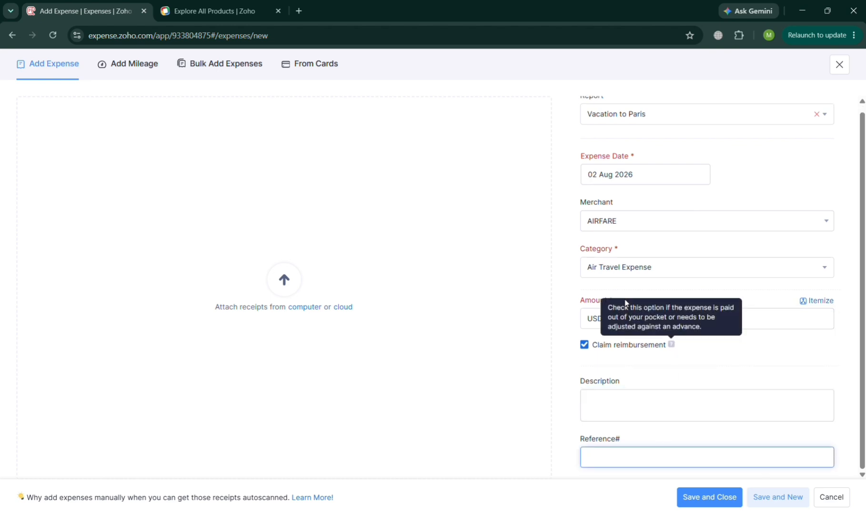
left_click(730, 504)
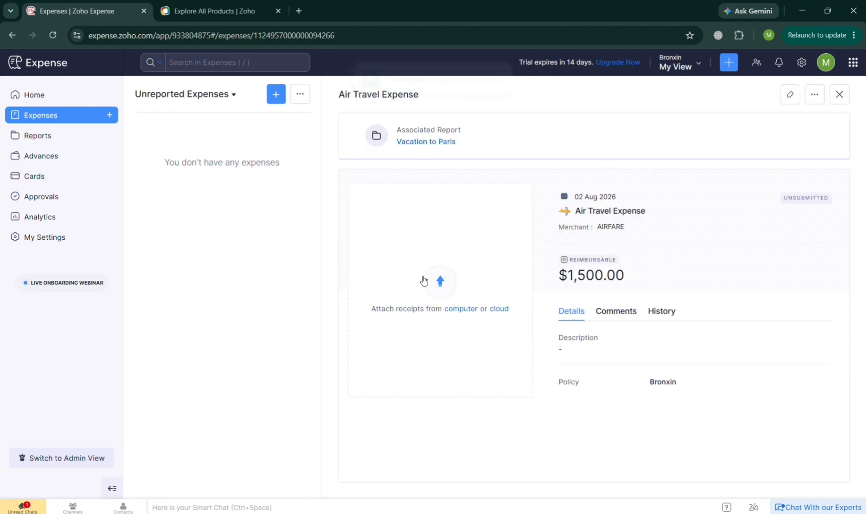
Step: Check the receipt upload options of the air travel expense and look over the form for adding a mileage expense
left_click(440, 282)
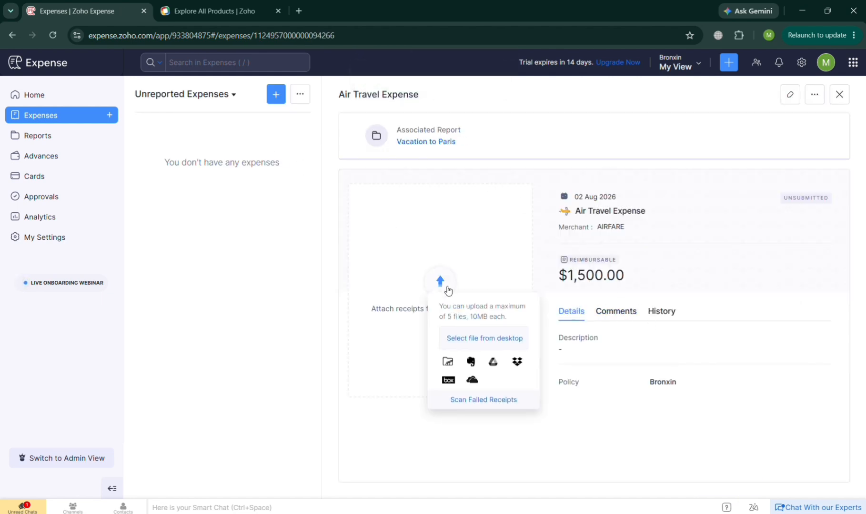
left_click(534, 457)
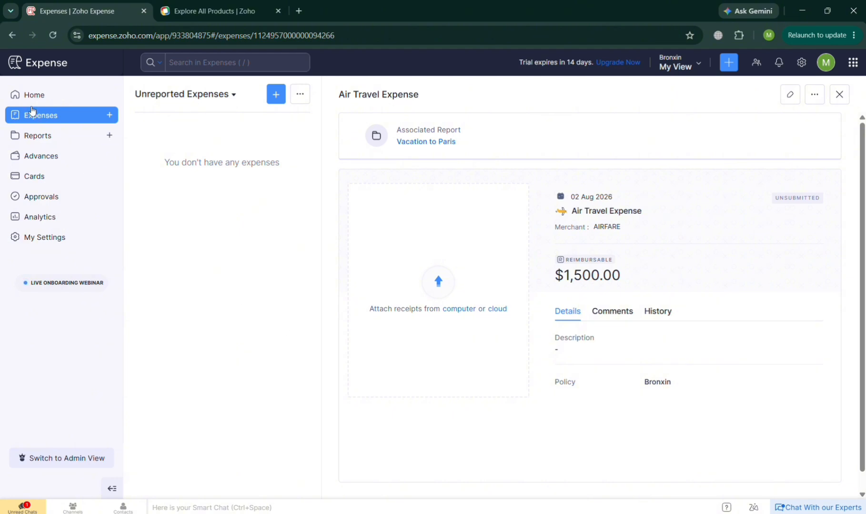
left_click(274, 95)
left_click(151, 63)
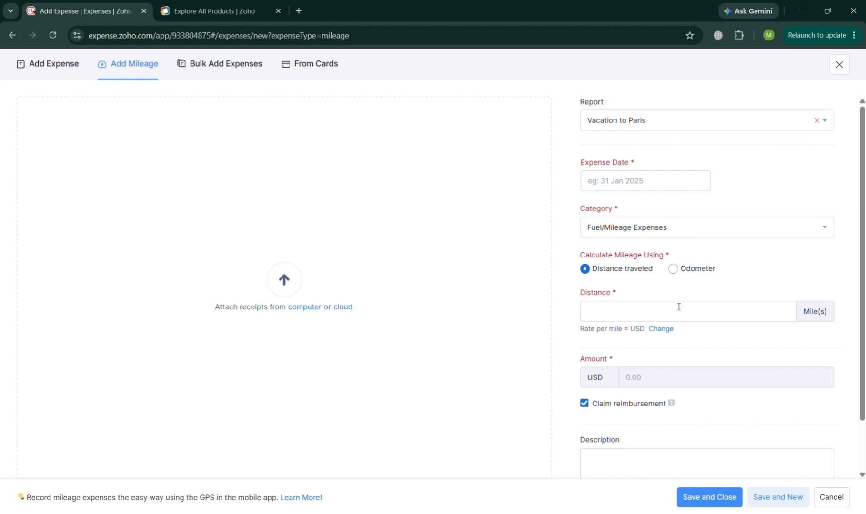
scroll(691, 384, "down", 2)
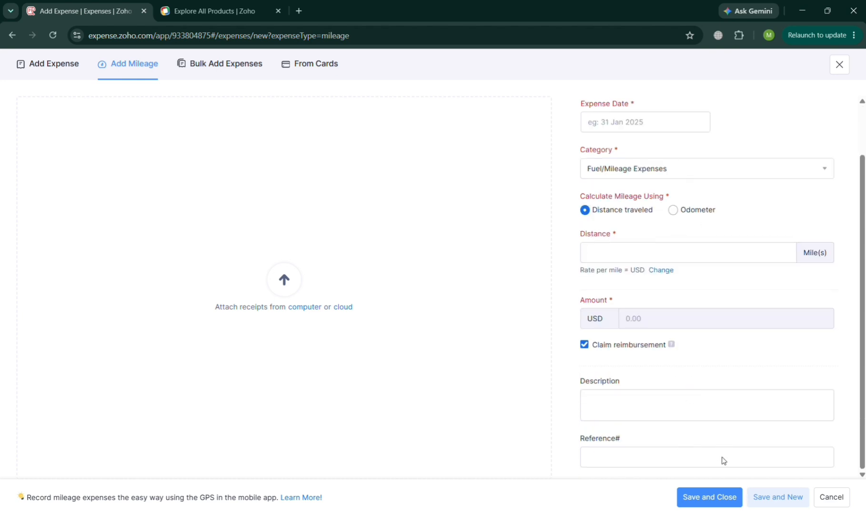
Step: Look over the bulk expense entry table and the card-based expense options, and return to the air travel expense
left_click(233, 69)
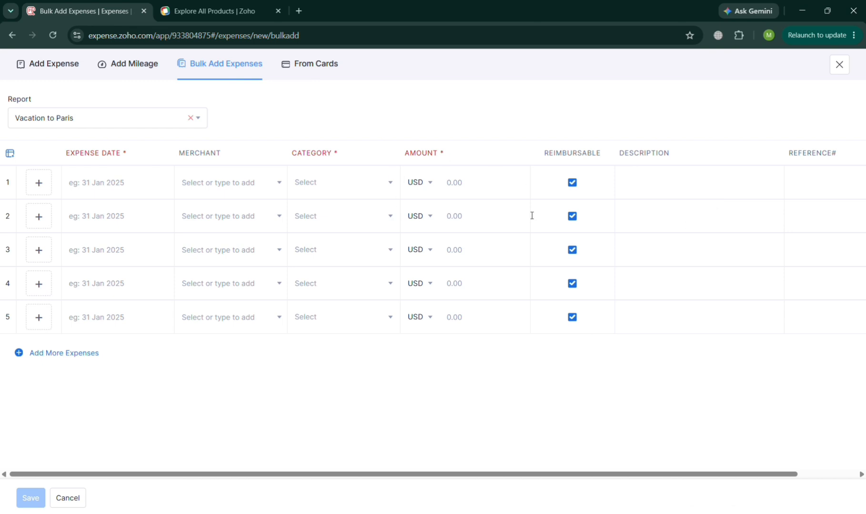
left_click(102, 184)
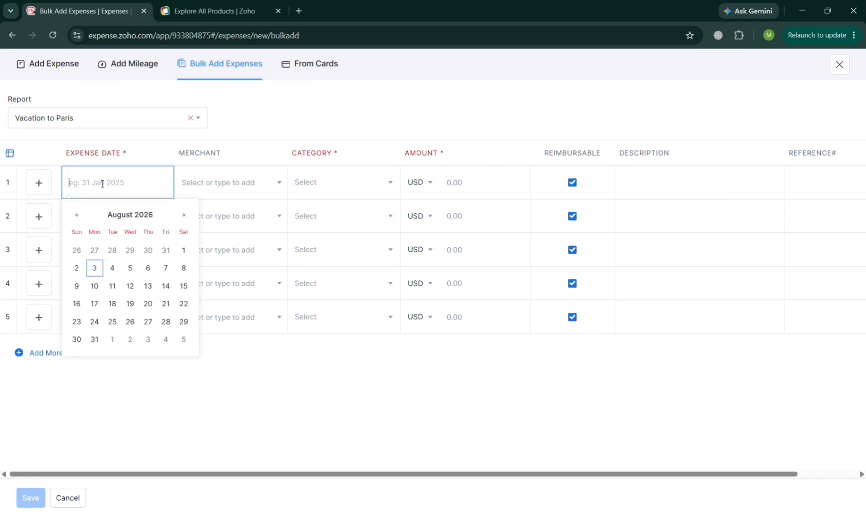
left_click(287, 354)
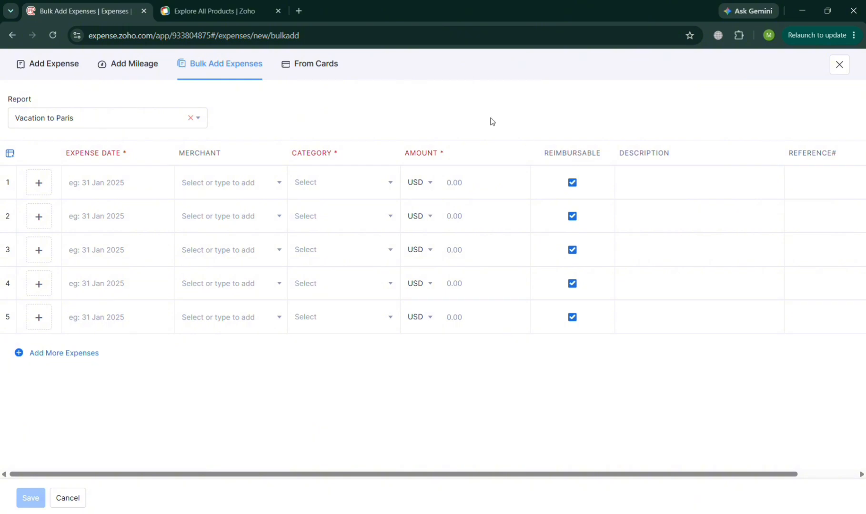
left_click(317, 65)
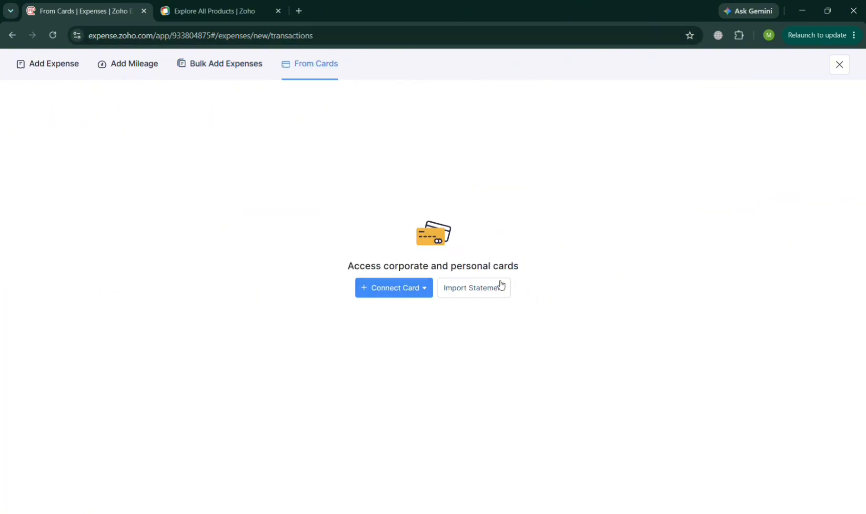
left_click(13, 38)
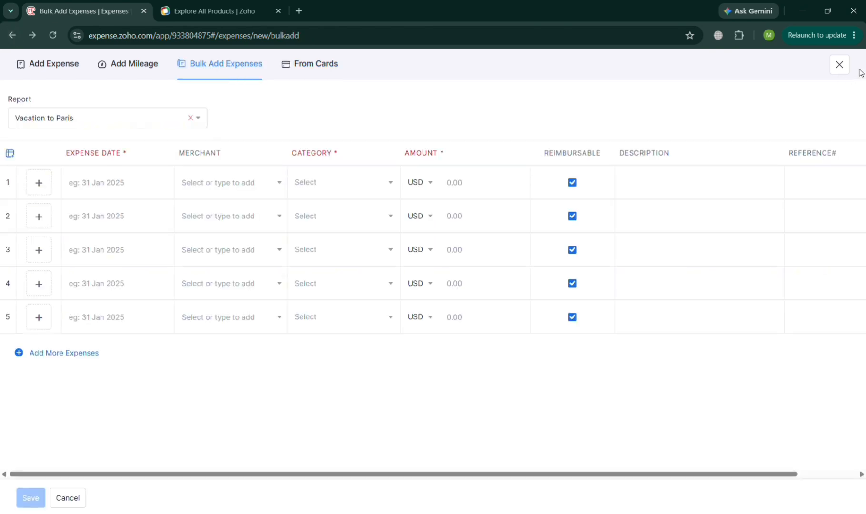
scroll(858, 69, "up", 5)
left_click(831, 86)
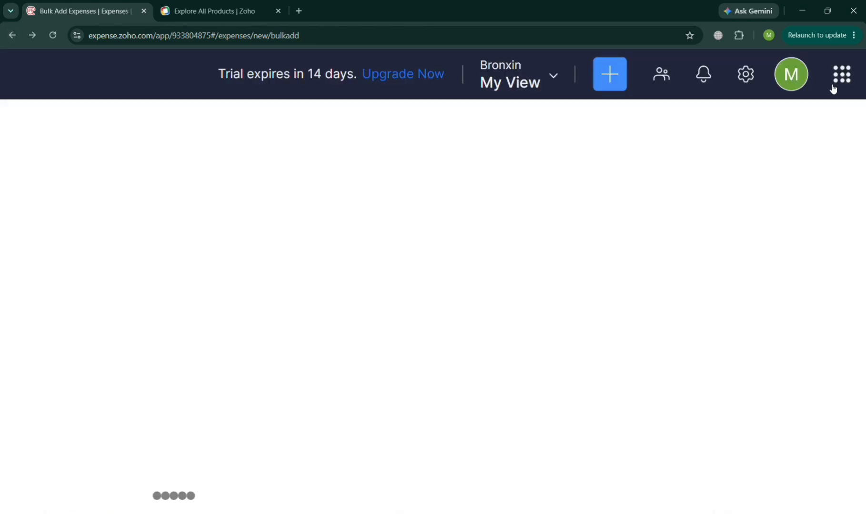
scroll(831, 86, "down", 5)
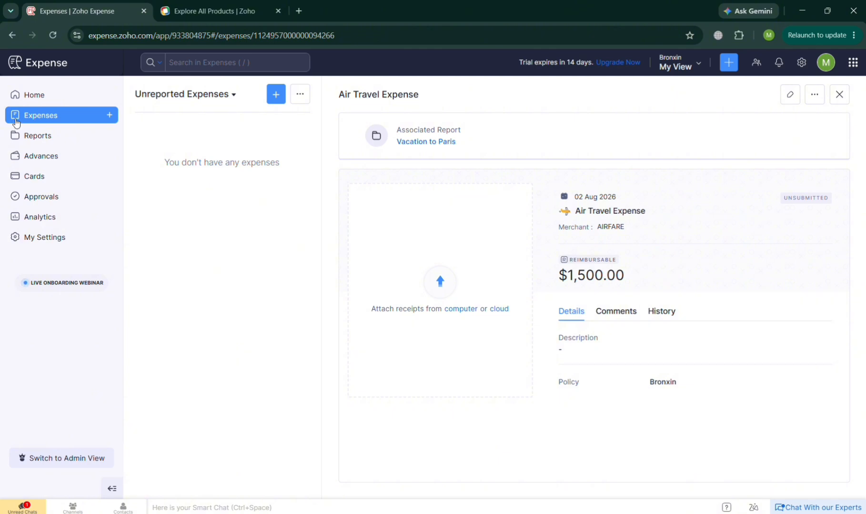
Step: View all expense reports, check the list's sorting and import options, and look at the blank new report form
left_click(46, 137)
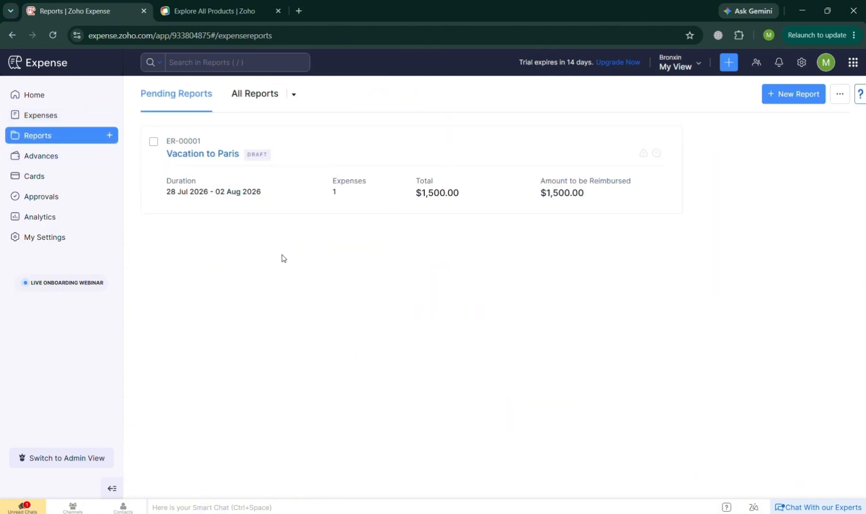
left_click(262, 94)
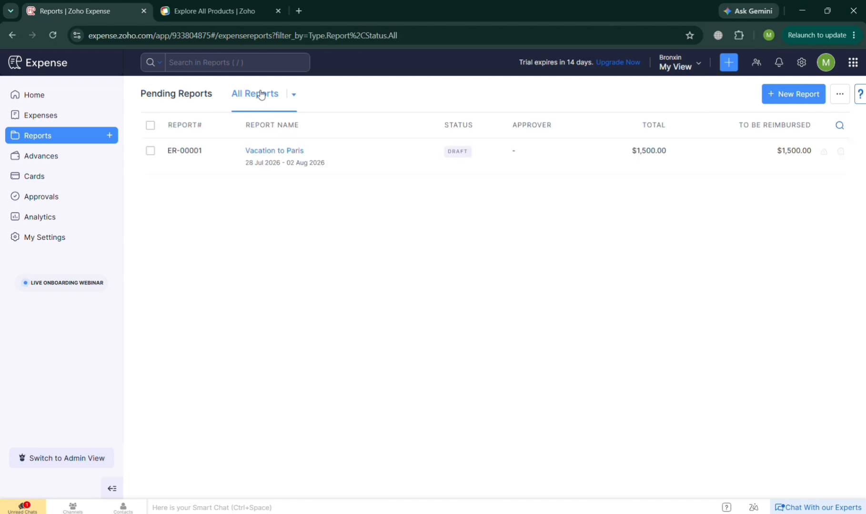
left_click(841, 95)
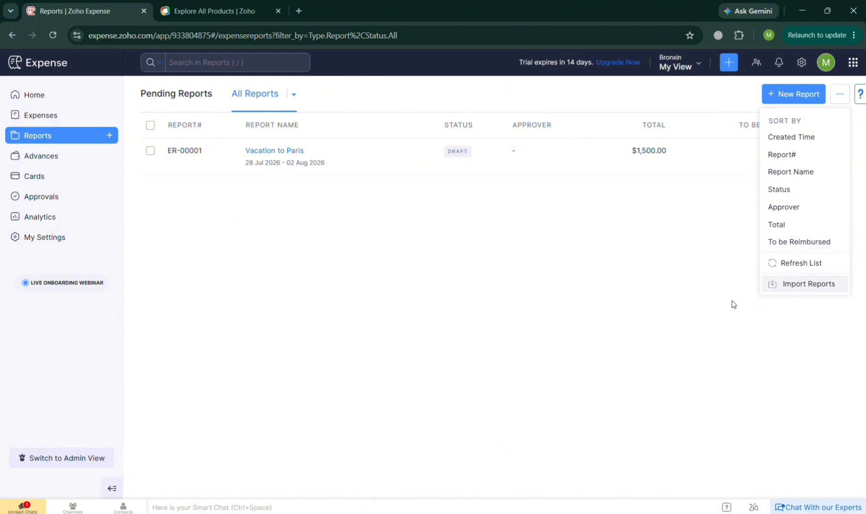
left_click(698, 292)
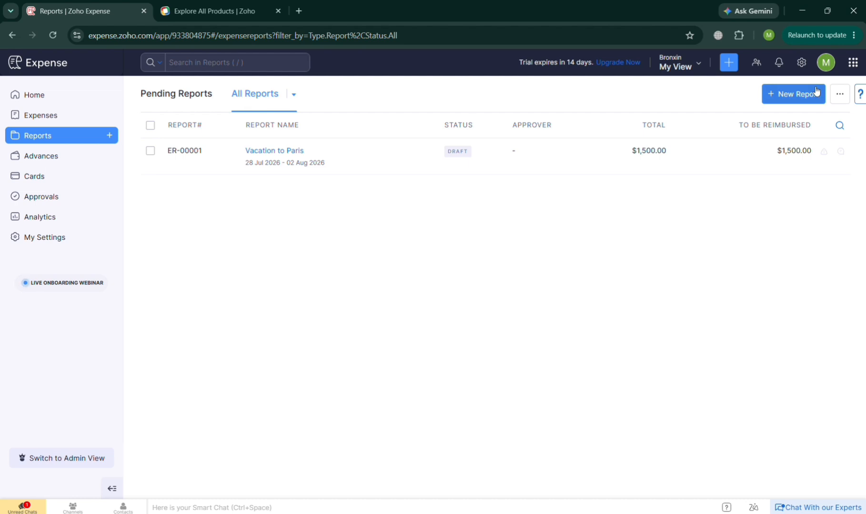
left_click(816, 92)
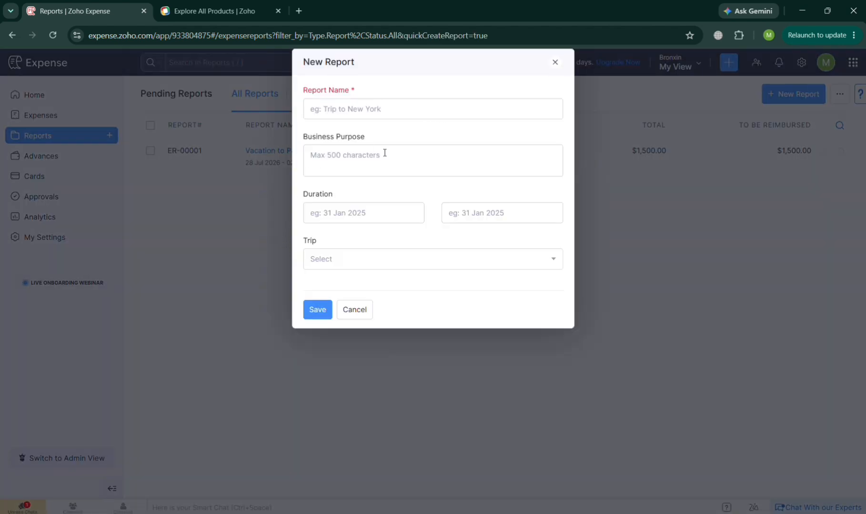
left_click(362, 308)
Step: Open the Vacation to Paris report and review its expense options, receipt upload choices, advances and refunds, and history
left_click(209, 146)
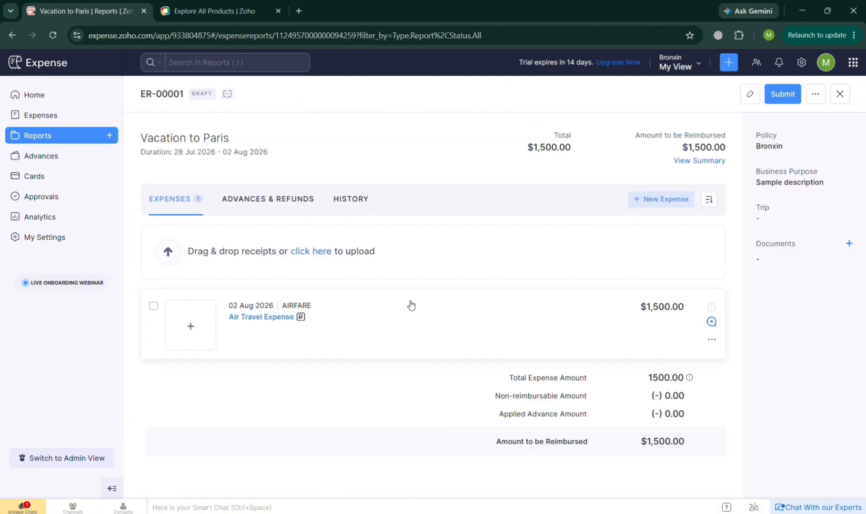
left_click(712, 341)
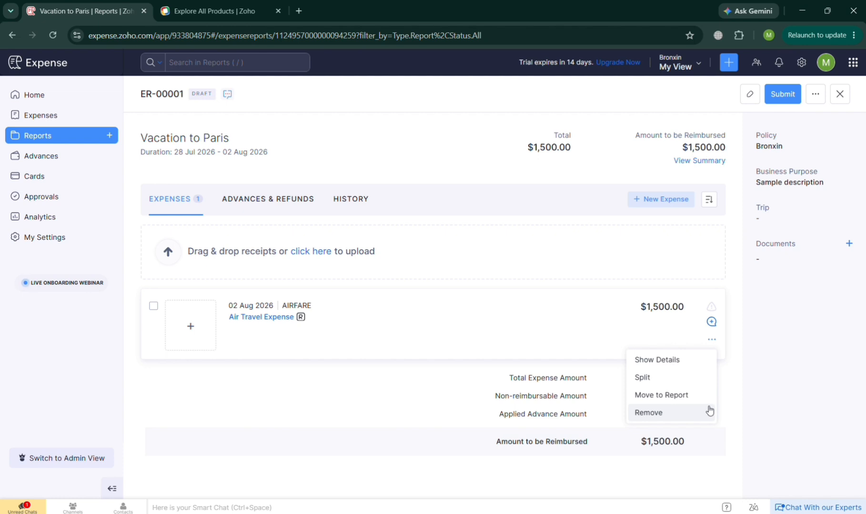
left_click(712, 322)
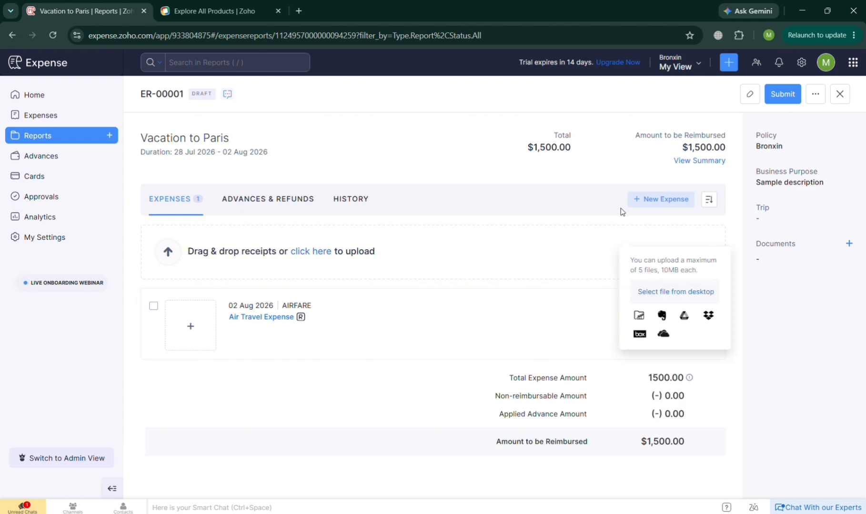
left_click(296, 212)
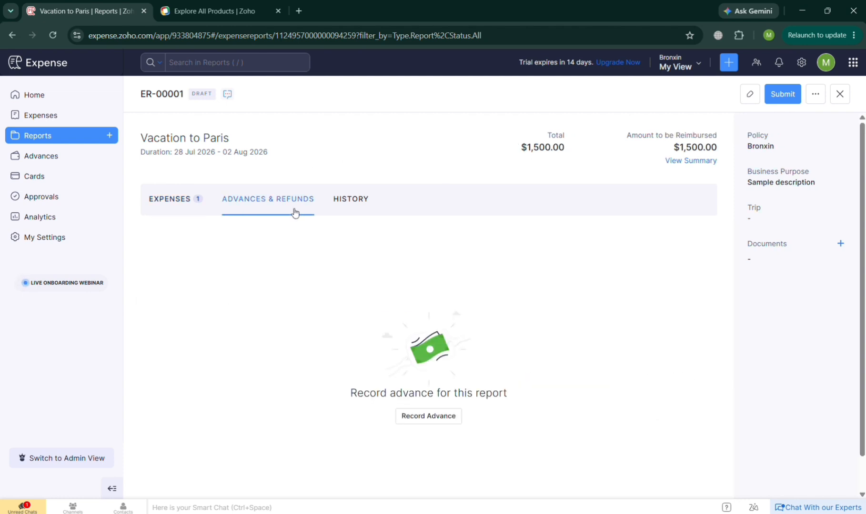
left_click(352, 208)
left_click(170, 204)
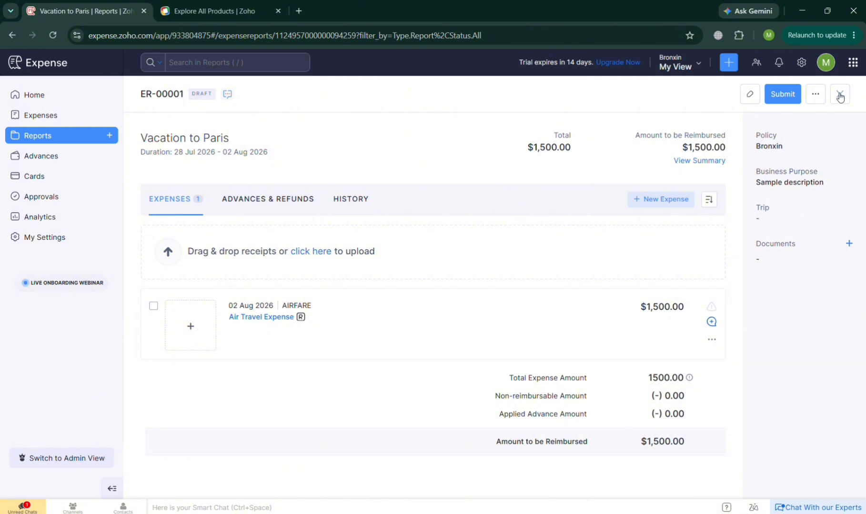
Step: Check the additional actions available for the Vacation to Paris report and return to the list of all reports
left_click(815, 97)
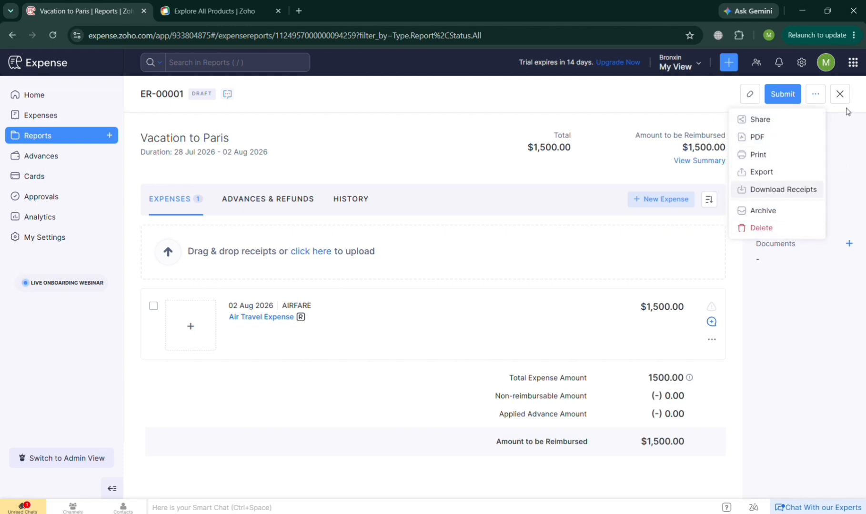
left_click(840, 95)
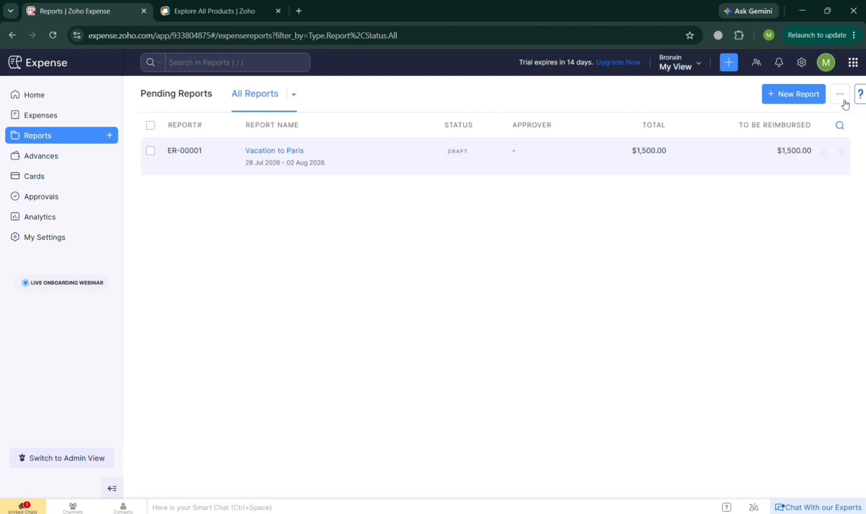
Step: Review the Advances introduction and its workflow diagram, and look over the blank Record Advance form without saving it
left_click(57, 155)
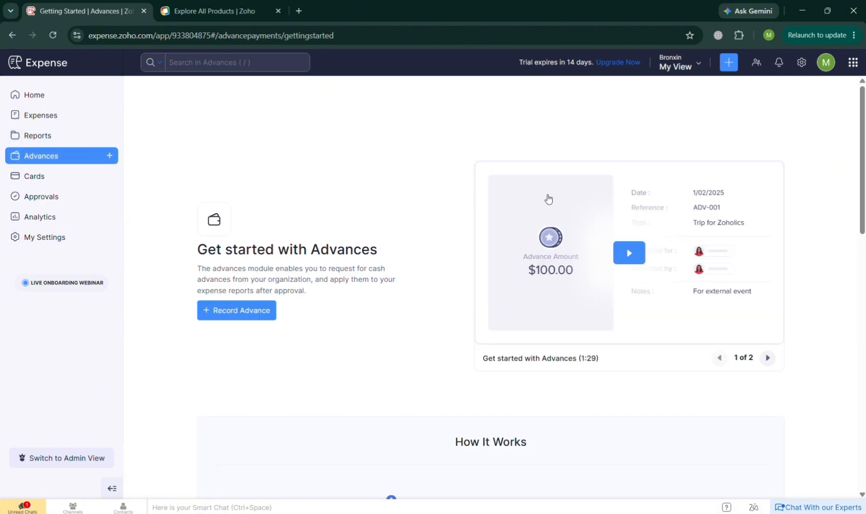
scroll(502, 443, "down", 4)
scroll(502, 443, "down", 3)
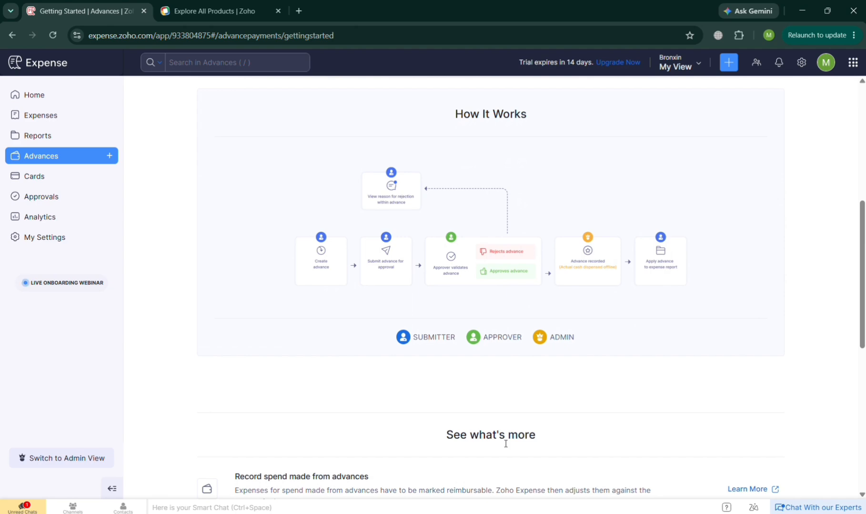
scroll(506, 443, "up", 7)
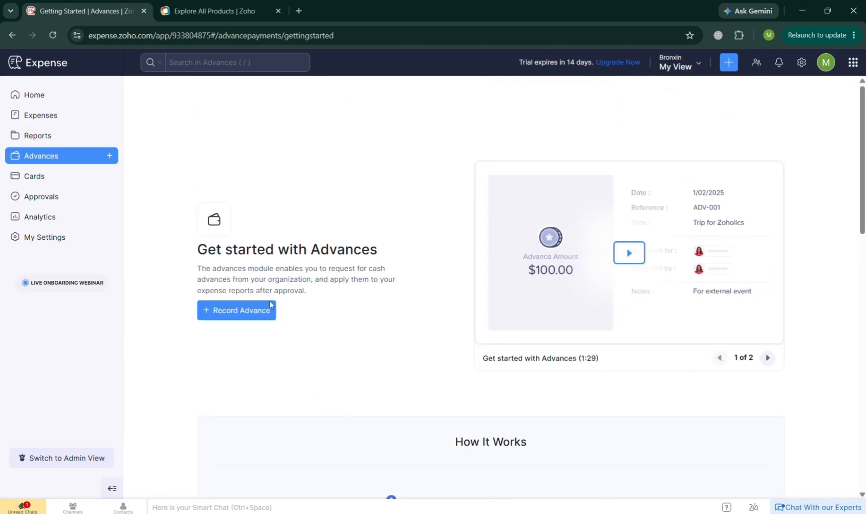
left_click(270, 307)
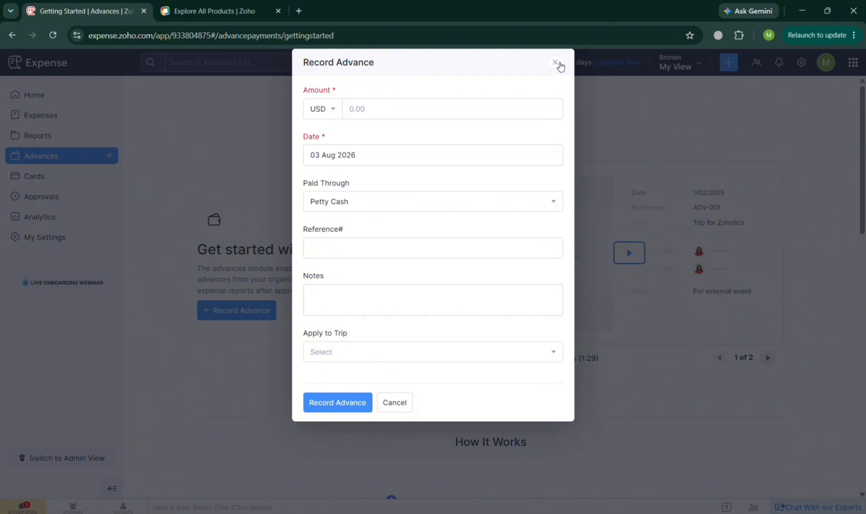
left_click(555, 63)
scroll(384, 275, "down", 3)
scroll(384, 275, "up", 3)
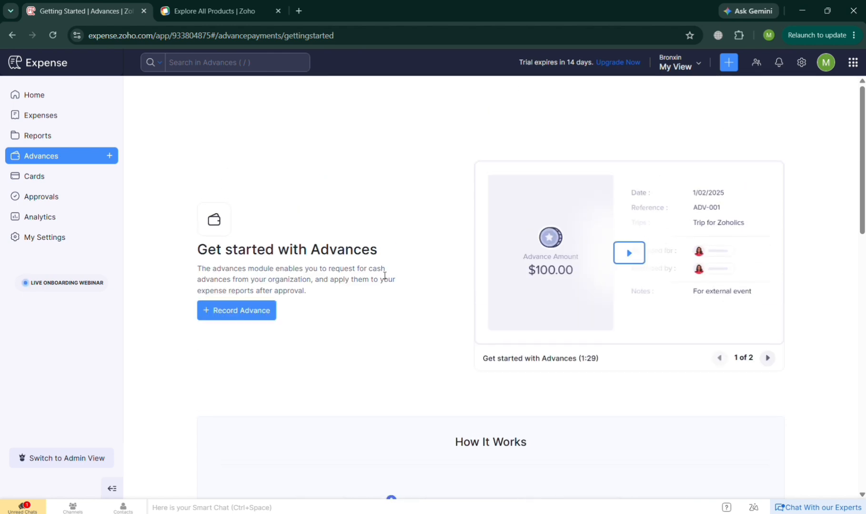
Step: Review the Cards introduction and its feature overview, and check the options for connecting a corporate or personal card
left_click(66, 180)
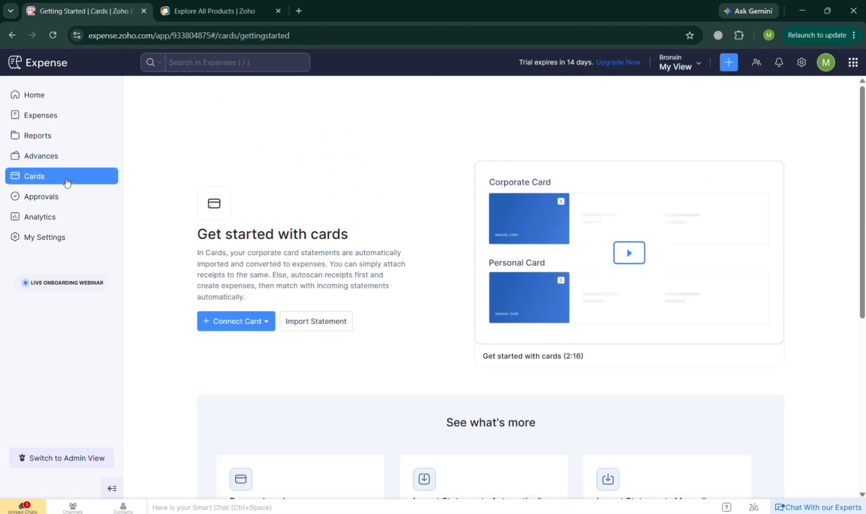
scroll(453, 252, "down", 7)
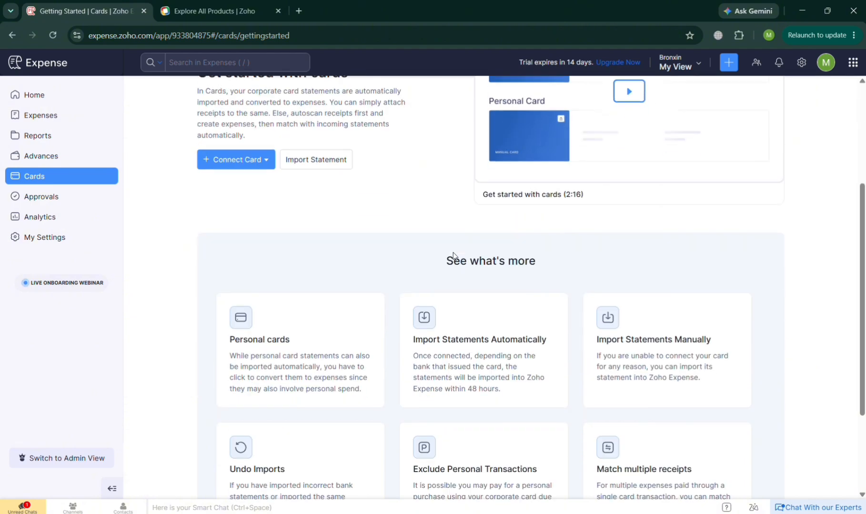
scroll(453, 252, "up", 6)
scroll(453, 257, "up", 1)
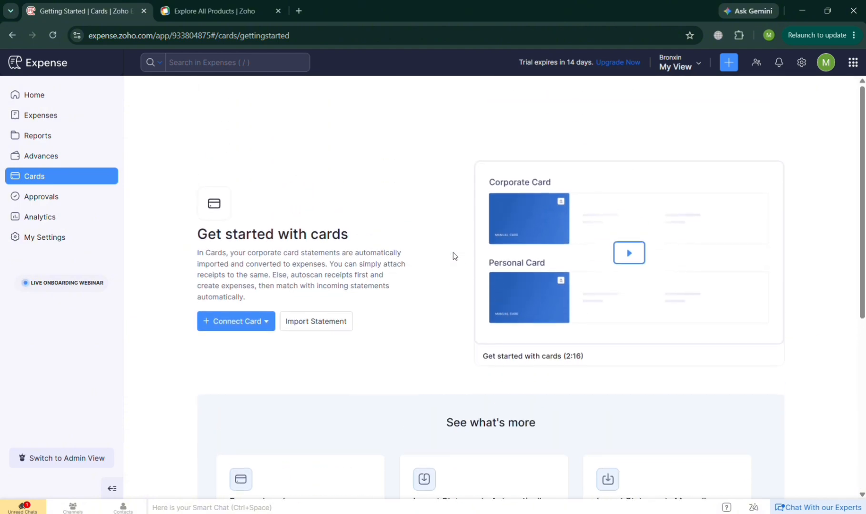
left_click(273, 326)
left_click(346, 358)
left_click_drag(861, 176, 862, 153)
left_click(210, 329)
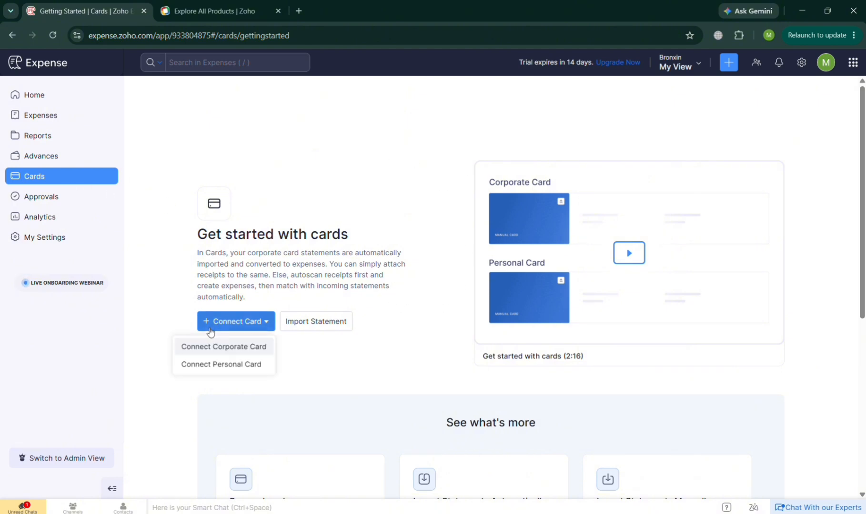
left_click(177, 408)
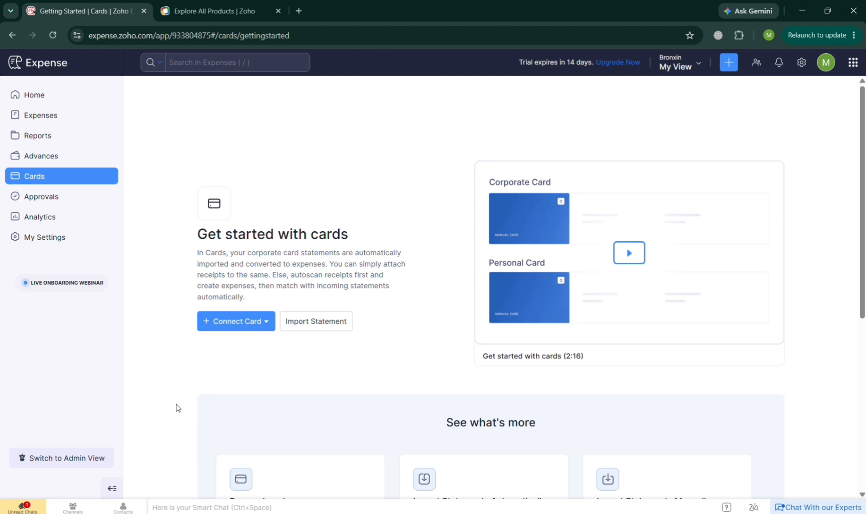
Step: Review the pending approvals and the trip and report approval lists, and look over the other available Zoho apps
left_click(104, 202)
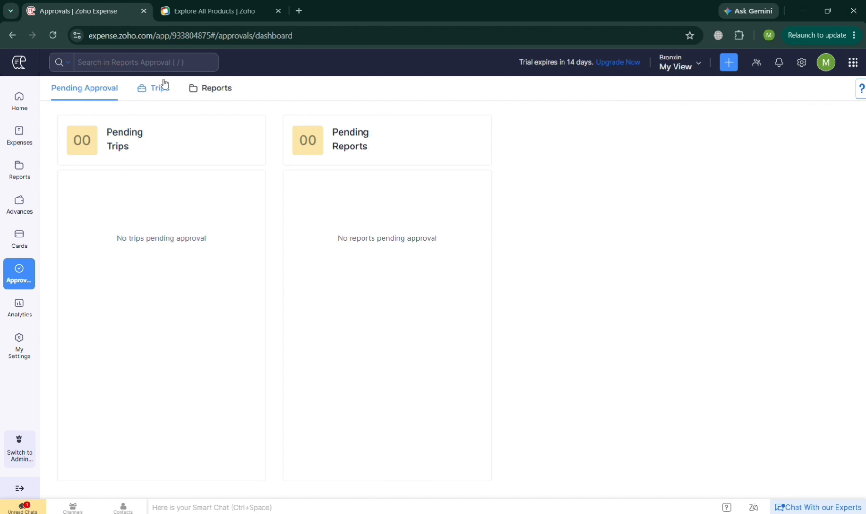
left_click(154, 95)
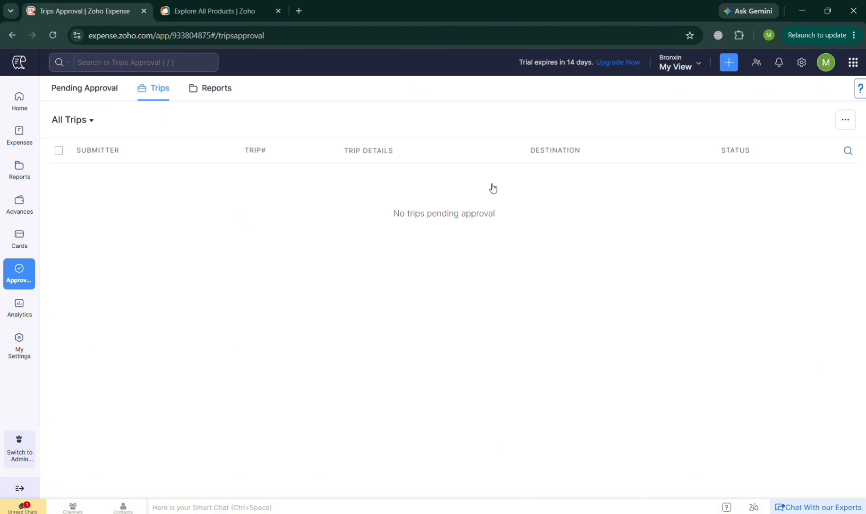
left_click(218, 97)
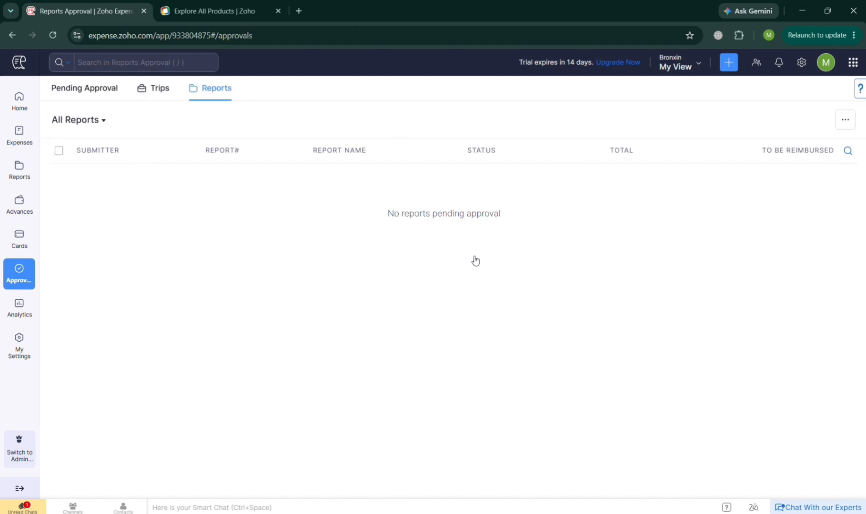
left_click(98, 86)
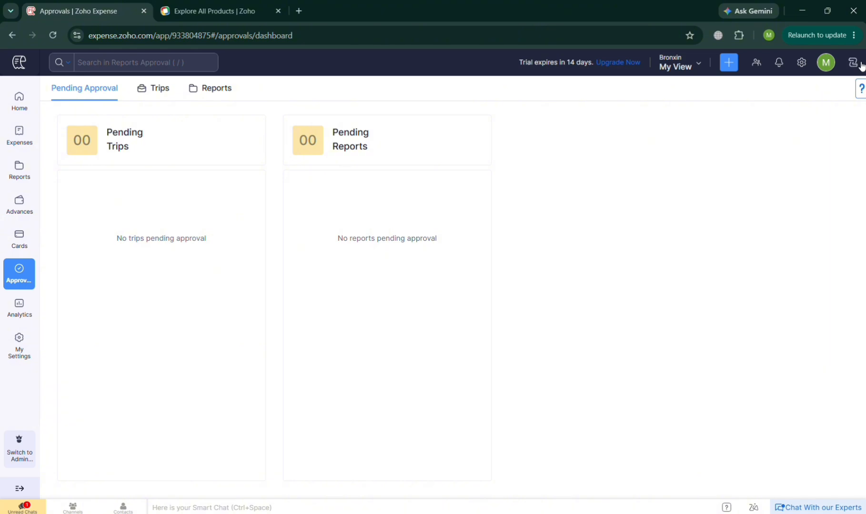
left_click(853, 63)
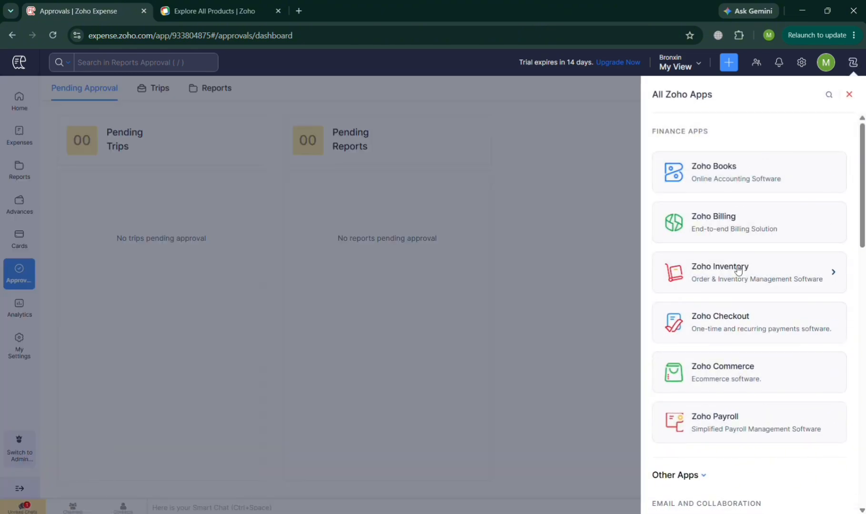
left_click(420, 322)
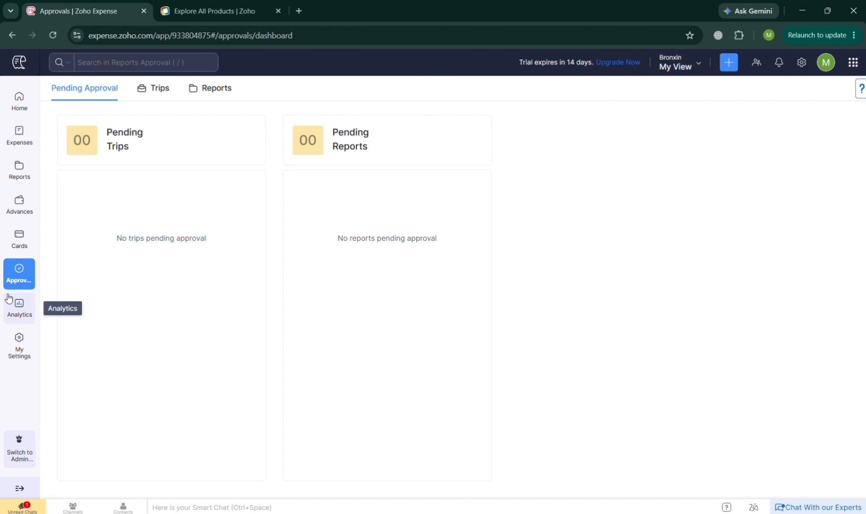
Step: Look over the analytics reports offered for expenses, reports, trips and activity
left_click(20, 308)
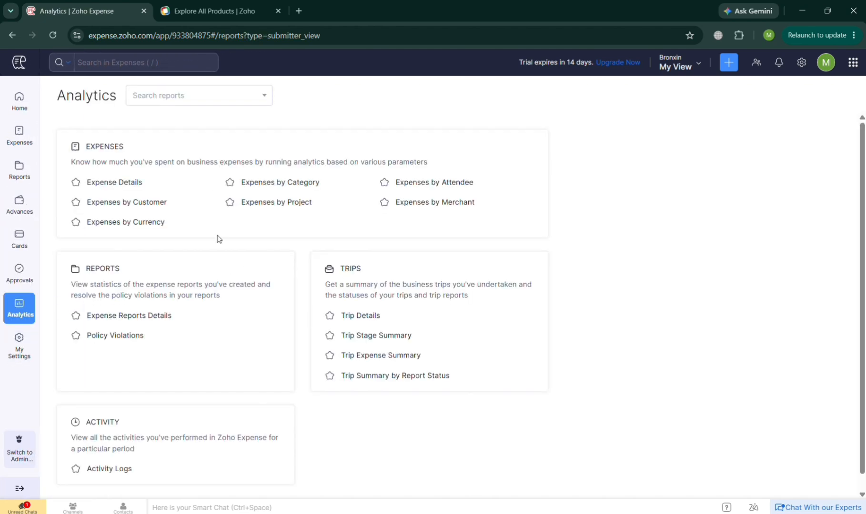
scroll(417, 344, "down", 1)
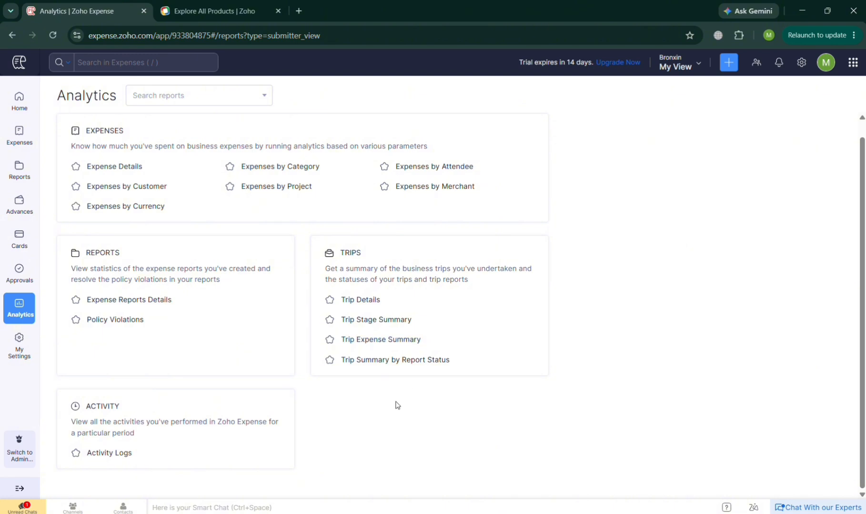
scroll(251, 450, "up", 1)
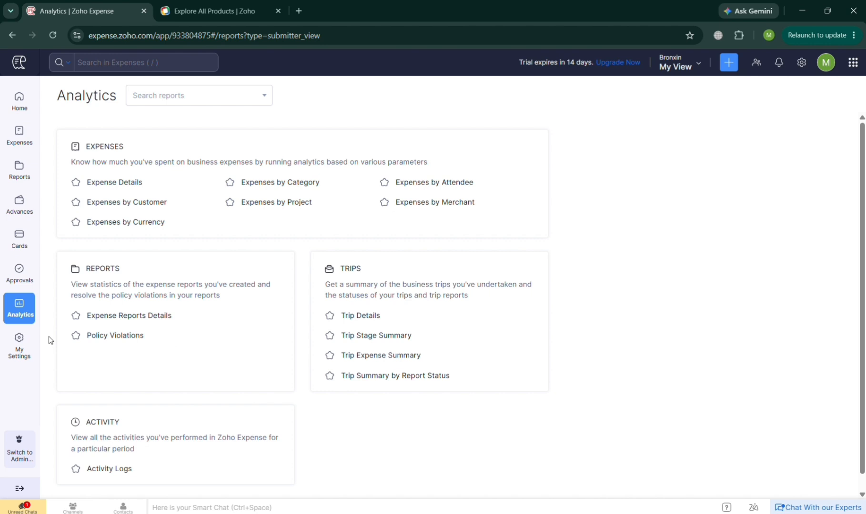
Step: Review the basic information, preferences, travel details and budgets in the personal settings
left_click(25, 341)
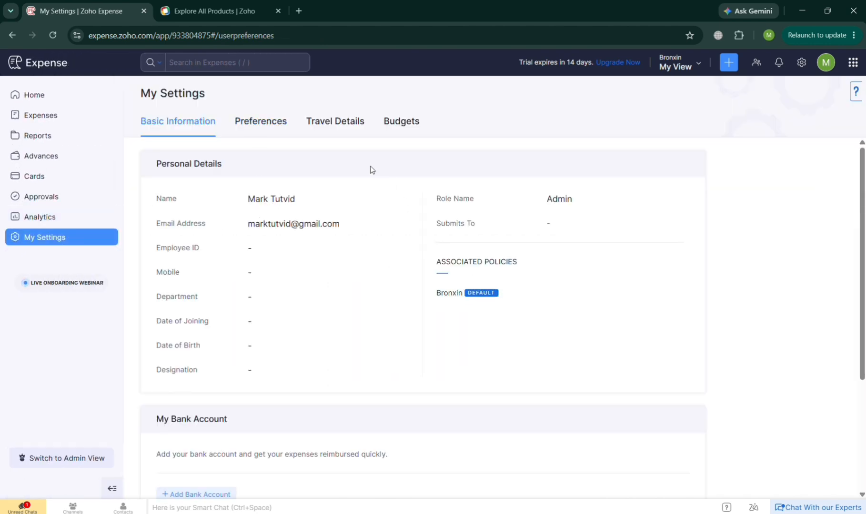
left_click(266, 121)
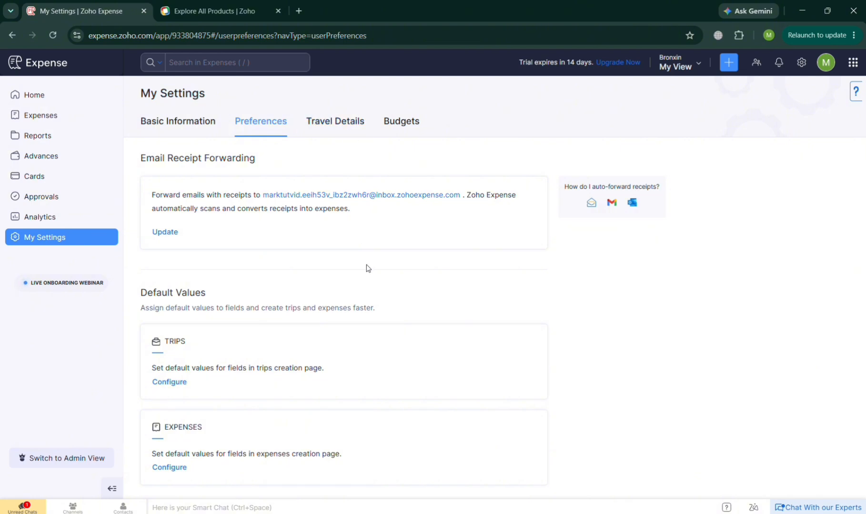
left_click(354, 119)
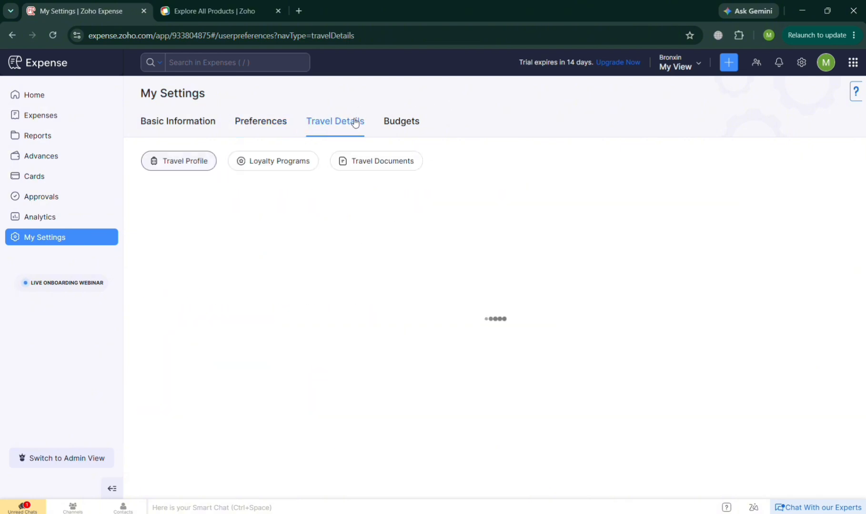
left_click(402, 123)
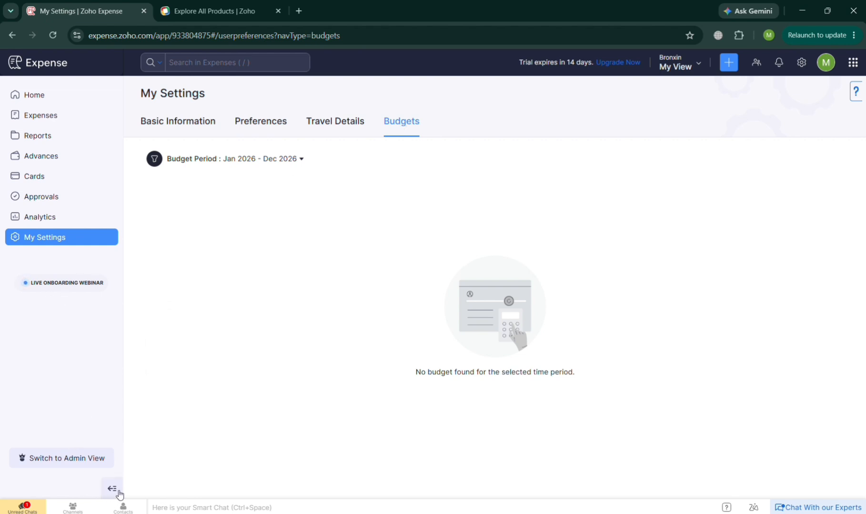
Step: Check the chat channels and contacts, and minimize the chat window
left_click(66, 510)
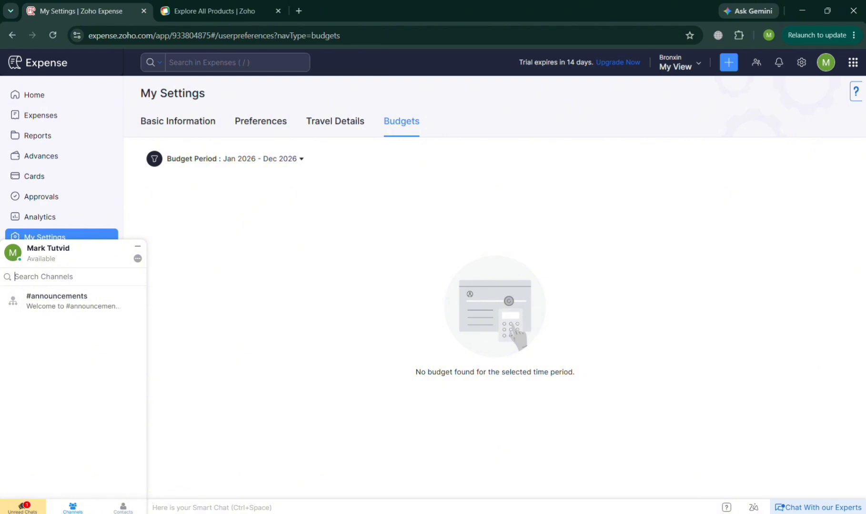
left_click(130, 510)
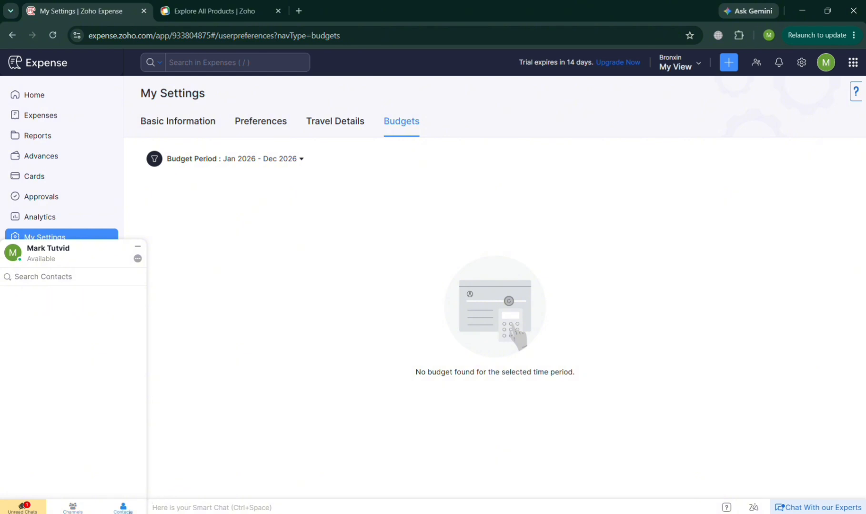
left_click(138, 247)
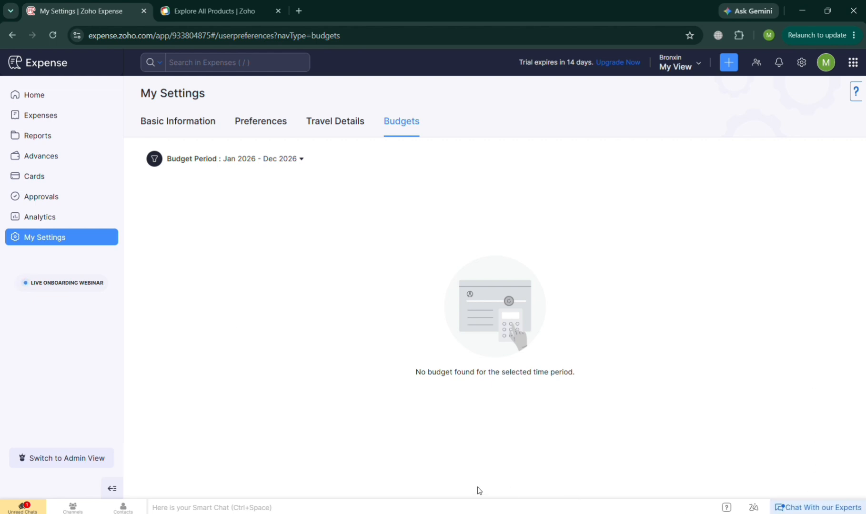
Step: Return to the home dashboard and review its quick-add options, reports summary, and the support and resource links
left_click(68, 93)
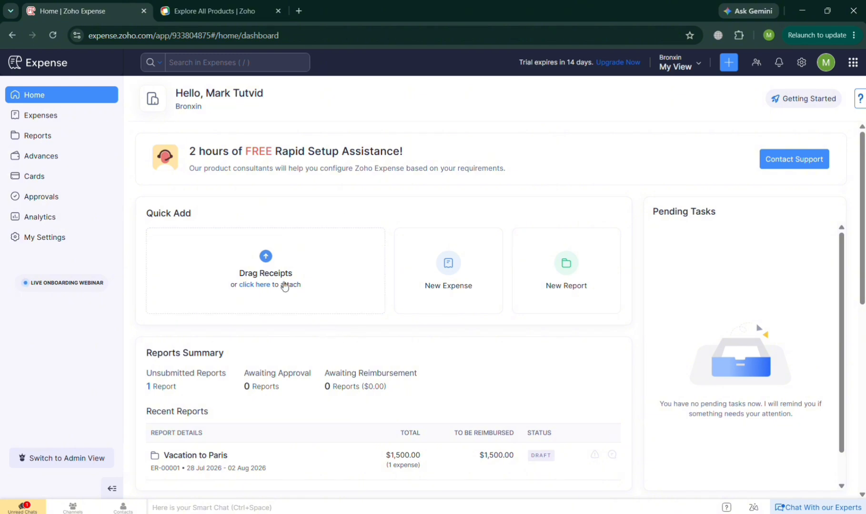
scroll(478, 400, "down", 5)
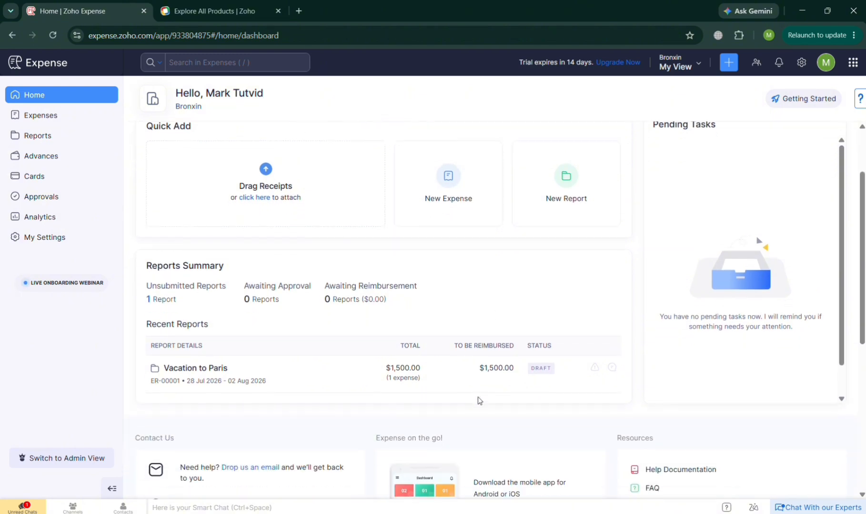
scroll(480, 401, "down", 3)
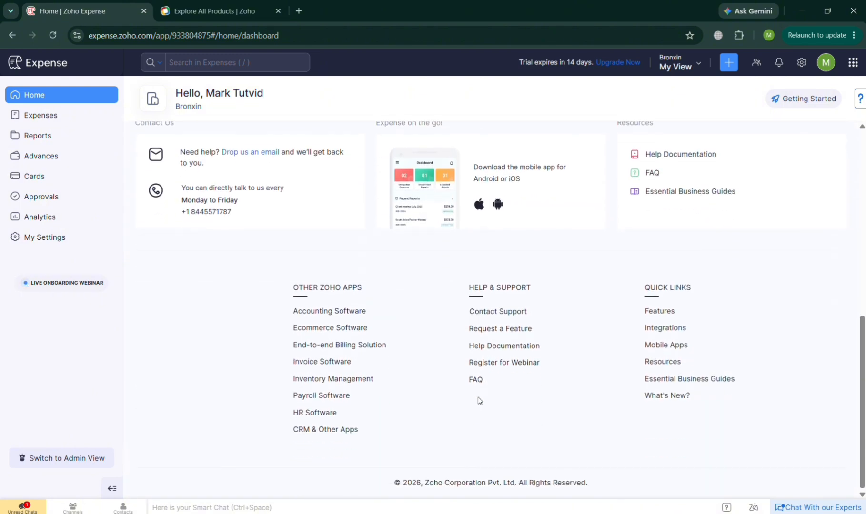